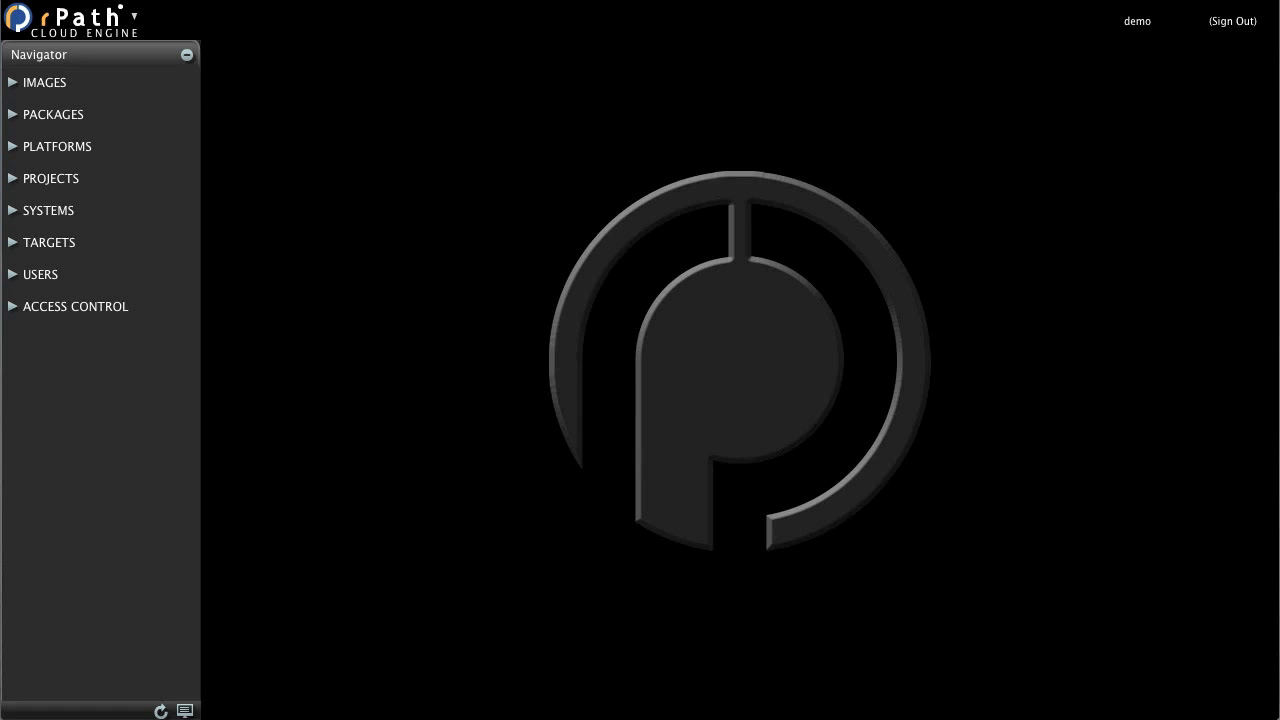
Step: Start a new project from My Stages (demo) with bpja-supply-chain as both its project name and unique name
{"action": "left_click", "coordinate": [49, 184]}
{"action": "left_click", "coordinate": [57, 313]}
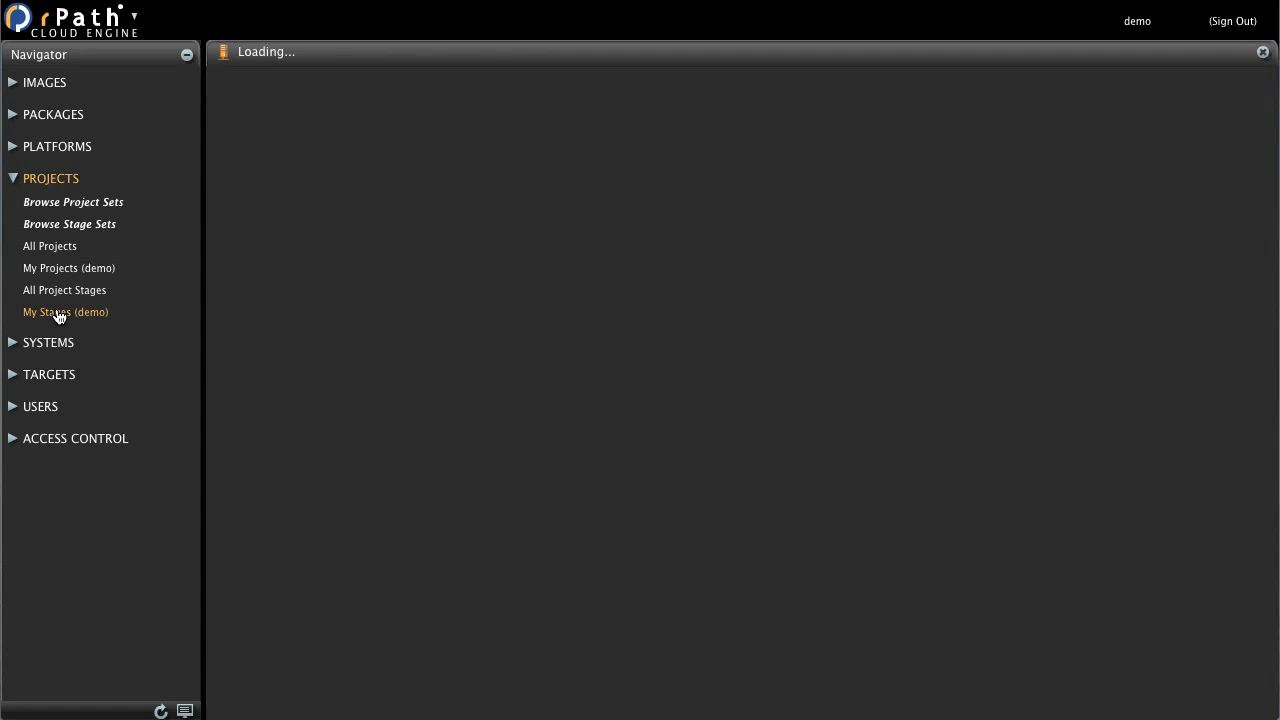
{"action": "left_click", "coordinate": [224, 707]}
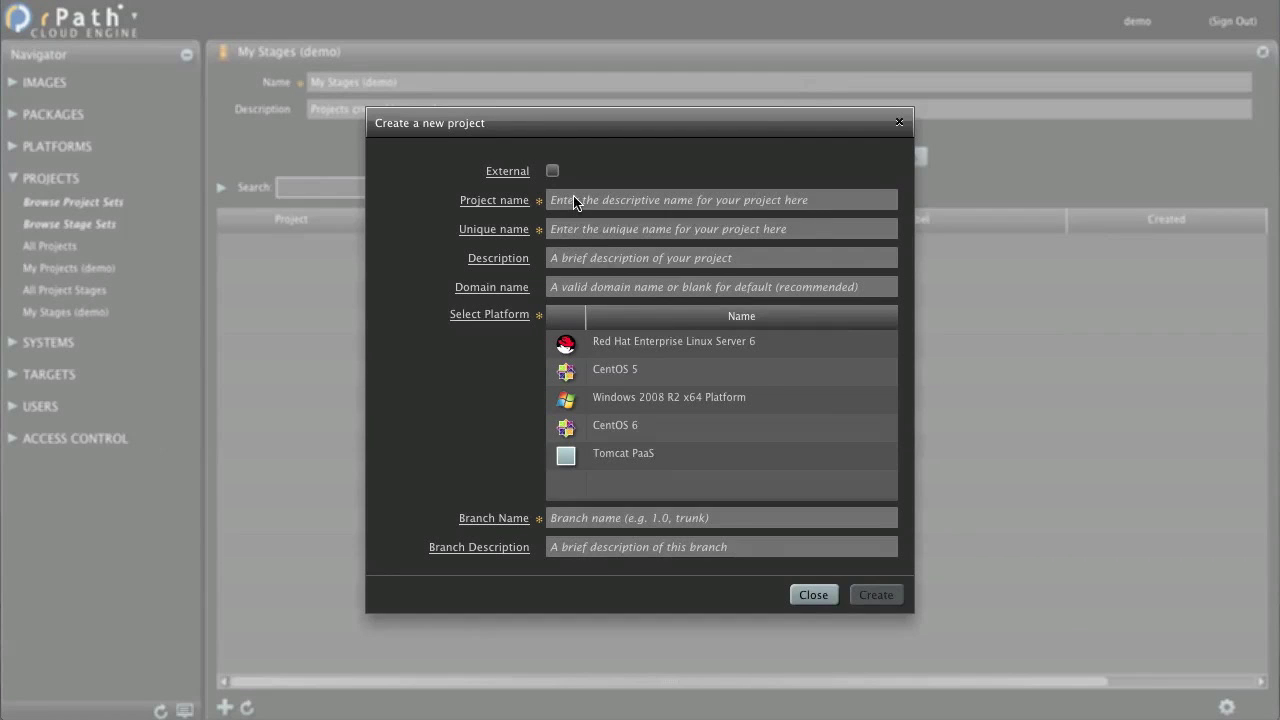
{"action": "left_click", "coordinate": [574, 199]}
{"action": "type", "text": "bpja-supply"}
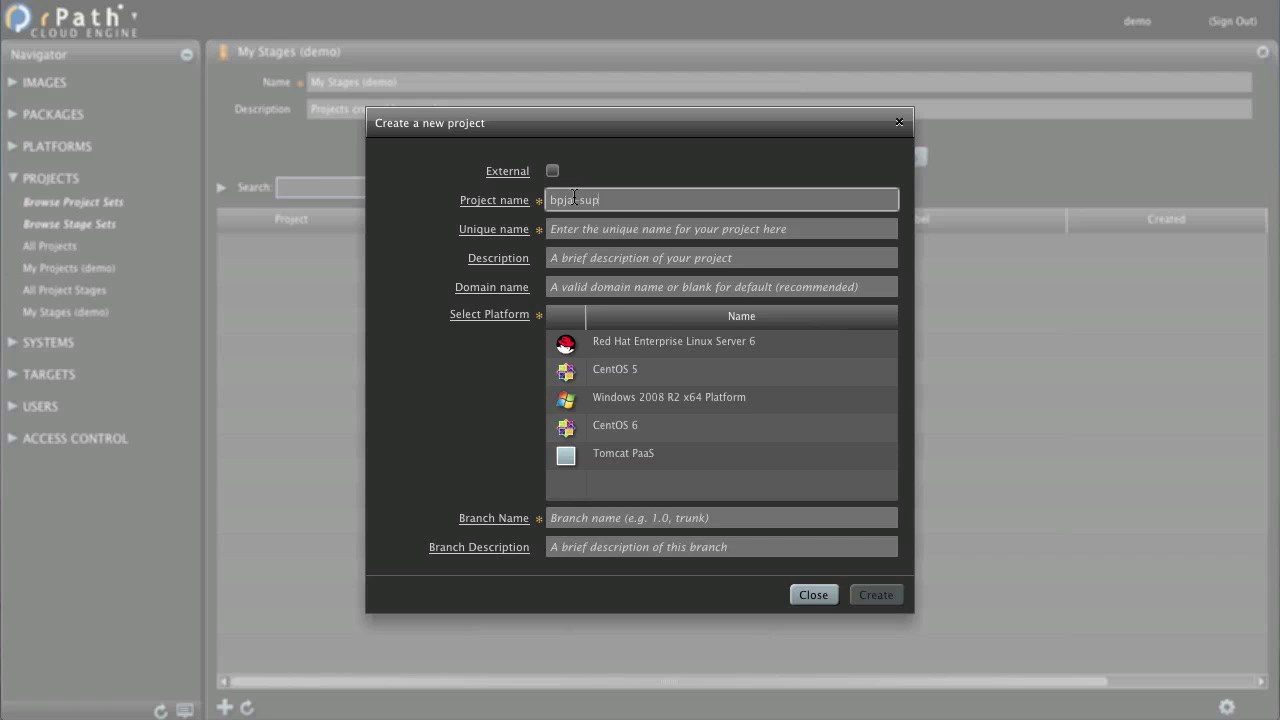
{"action": "type", "text": "-chain"}
{"action": "key", "text": "Tab"}
{"action": "type", "text": "bpja-supply-chain"}
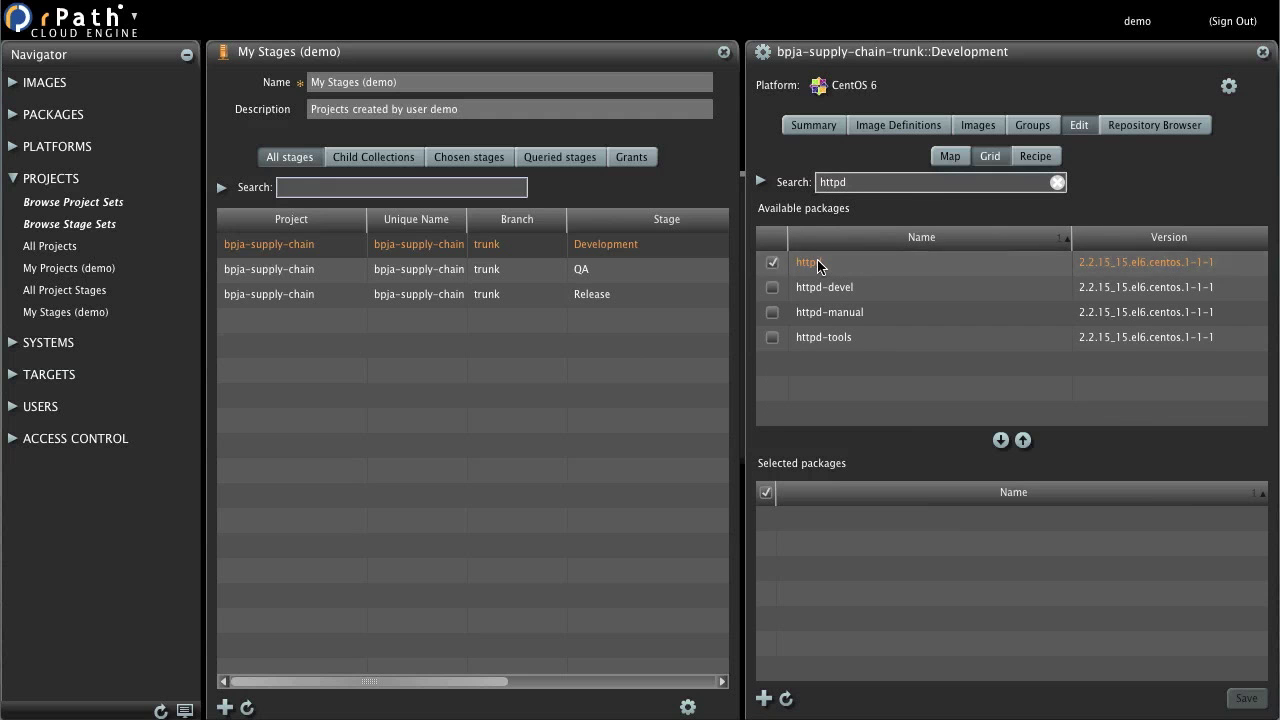
Step: Add the httpd package to the Development stage's selected packages and browse for a package file to upload
{"action": "left_click", "coordinate": [772, 262]}
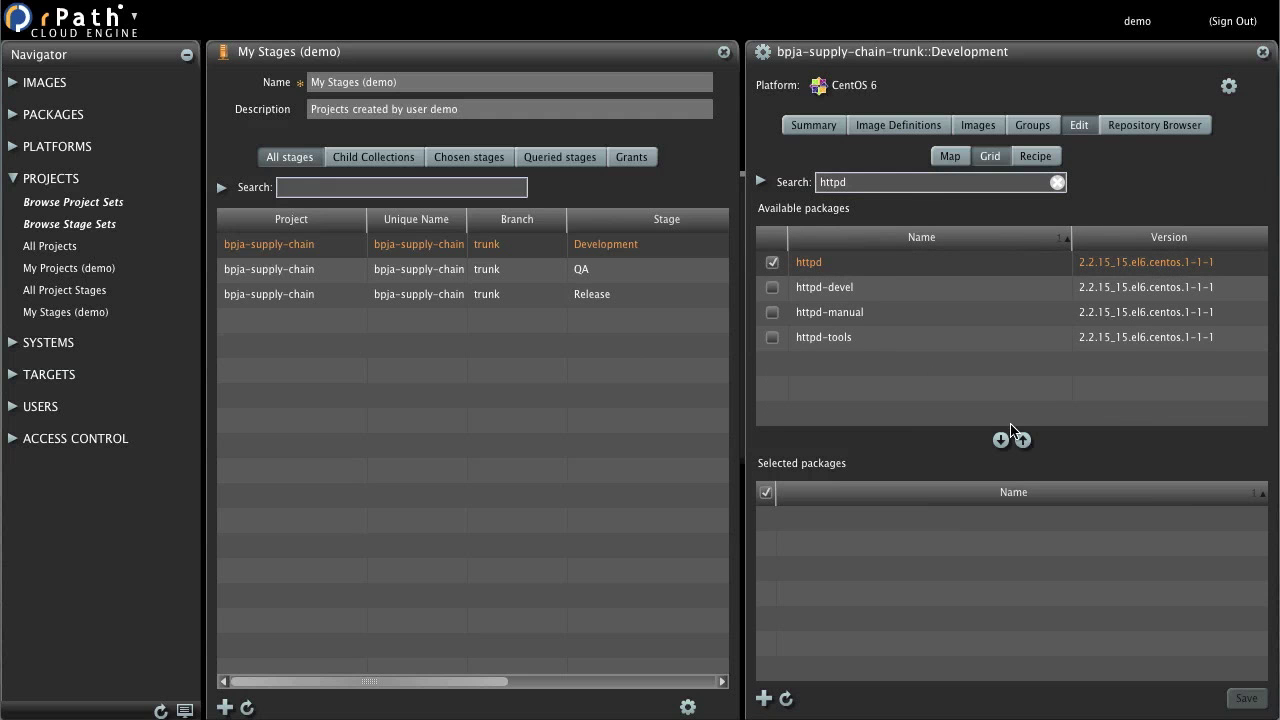
{"action": "left_click", "coordinate": [1002, 440]}
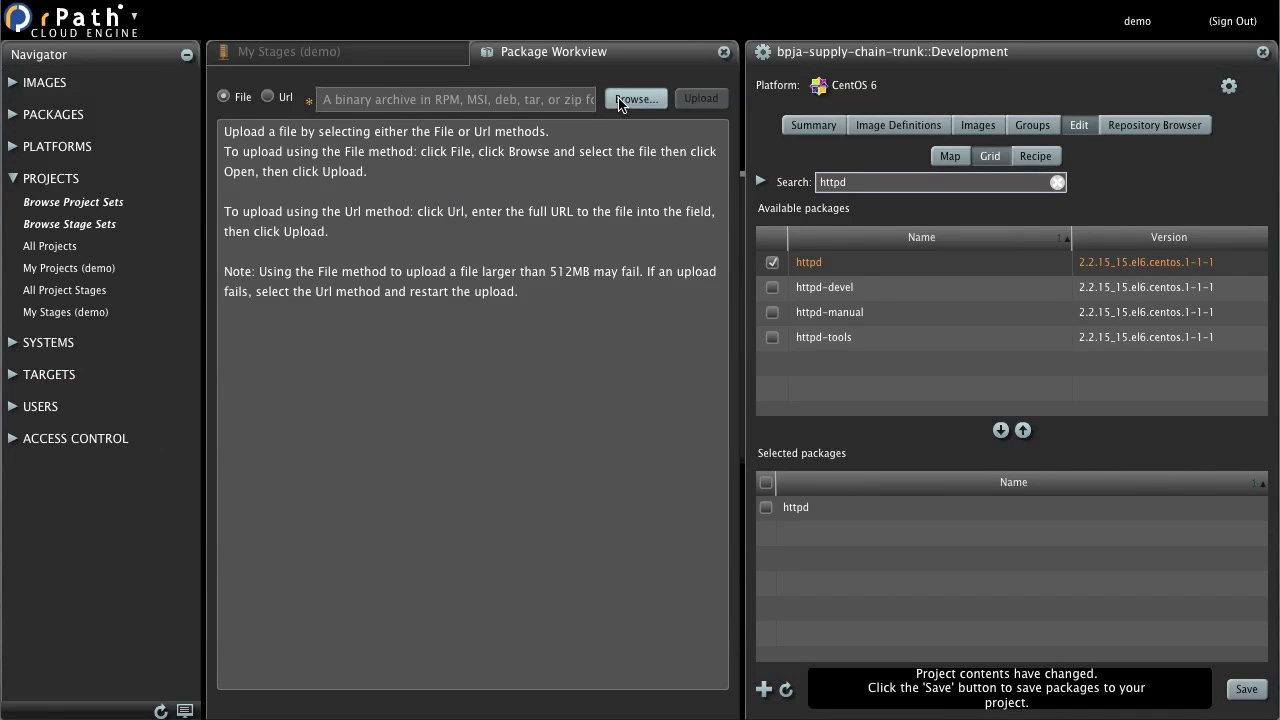
{"action": "left_click", "coordinate": [620, 100]}
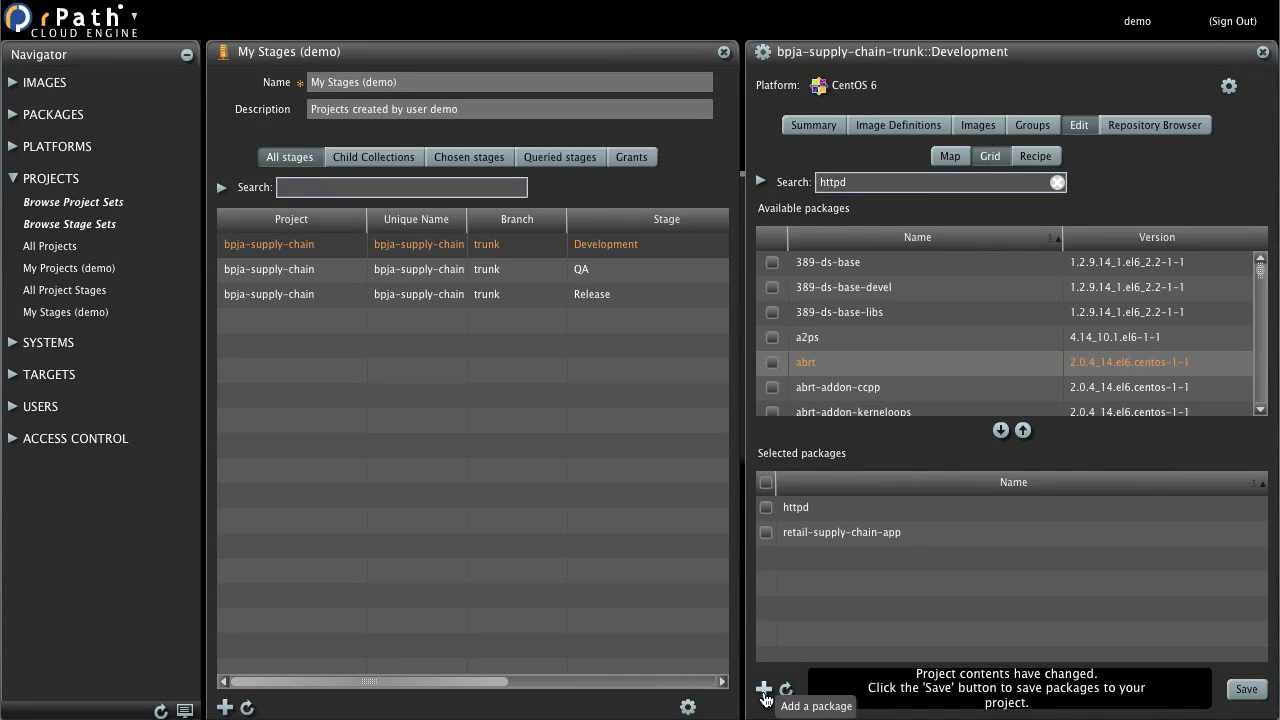
Step: Look through the apache module's templates and rpath folders, and upload puppet-module-apache.tgz from the modules folder as a new package
{"action": "left_click", "coordinate": [766, 697]}
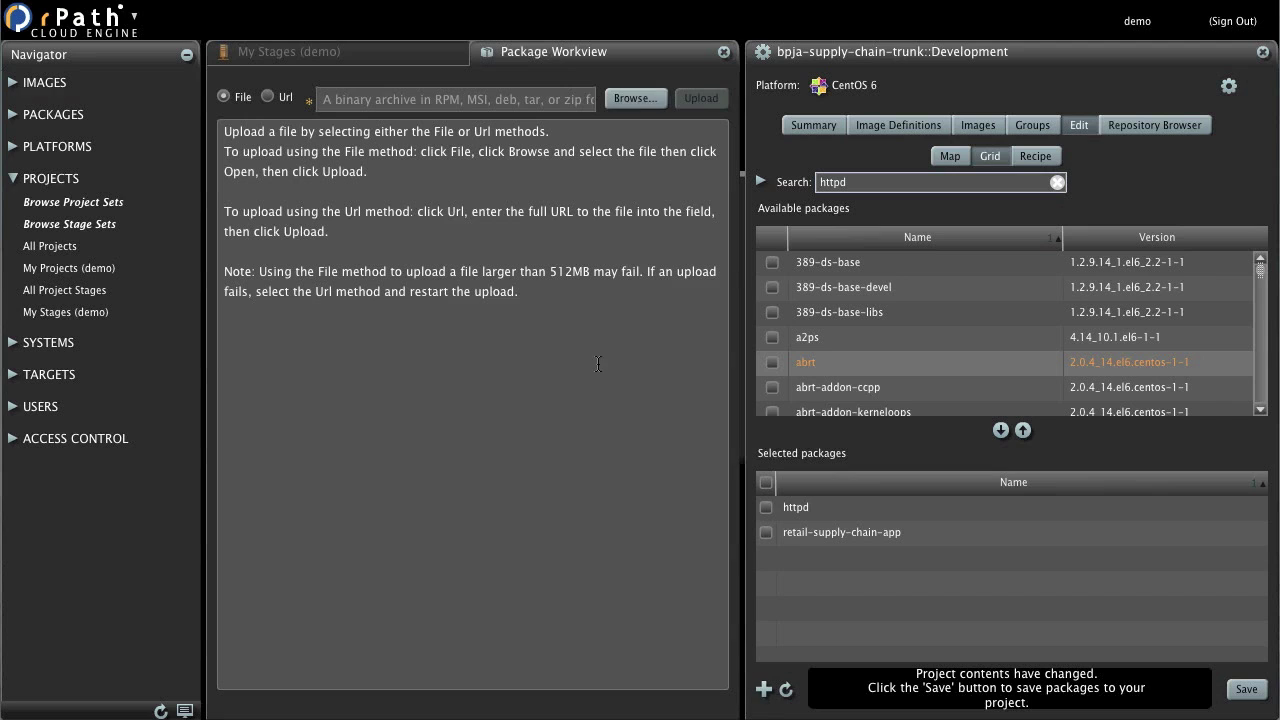
{"action": "left_click", "coordinate": [640, 97]}
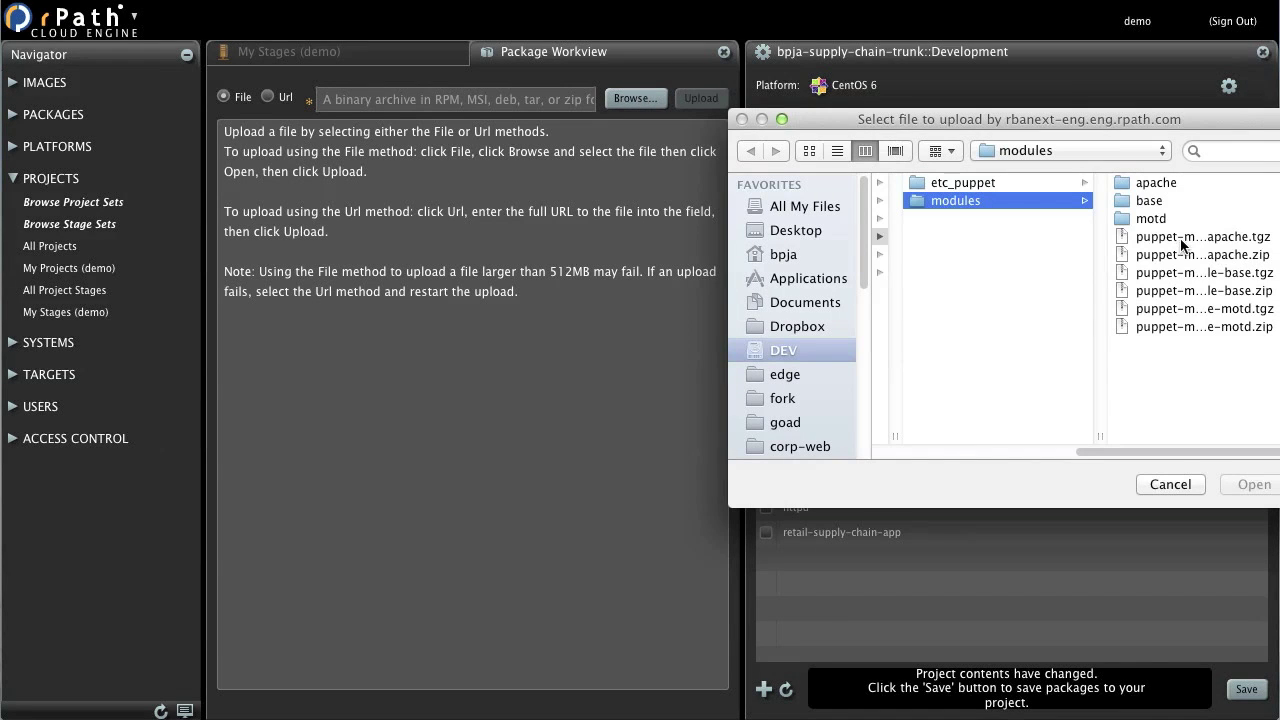
{"action": "left_click", "coordinate": [1170, 182]}
{"action": "left_click", "coordinate": [1170, 184]}
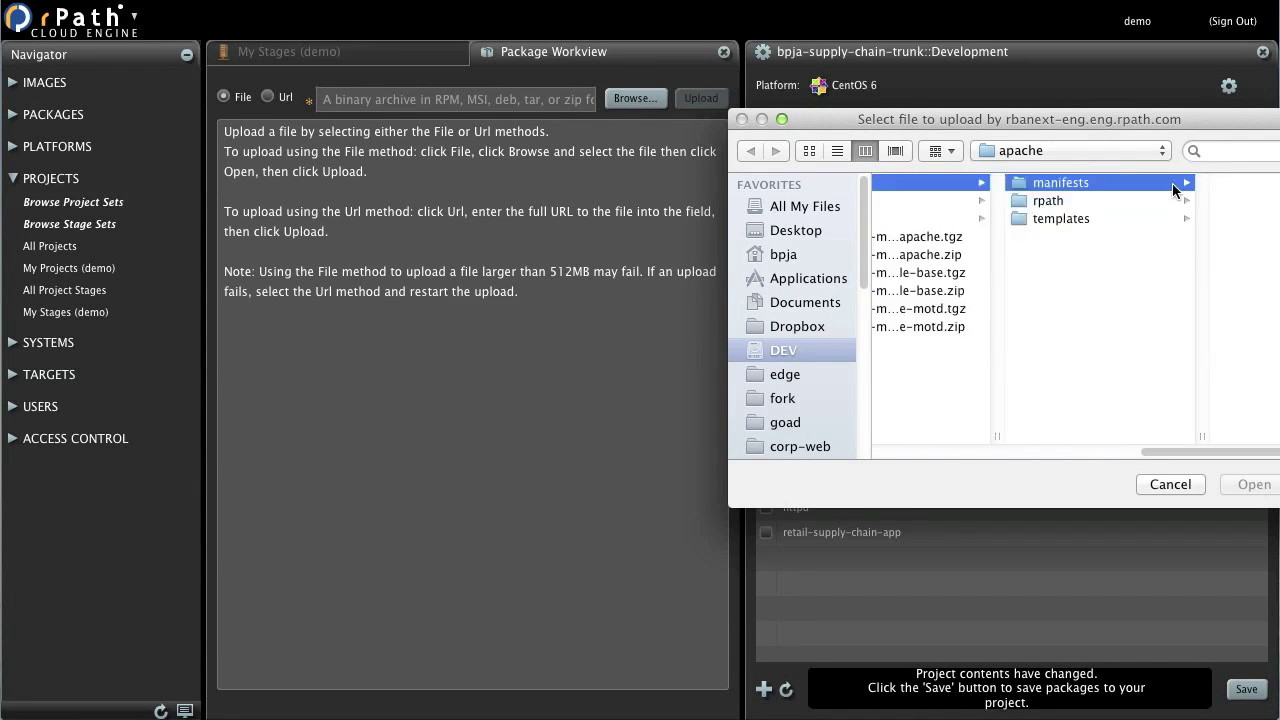
{"action": "left_click", "coordinate": [1043, 218]}
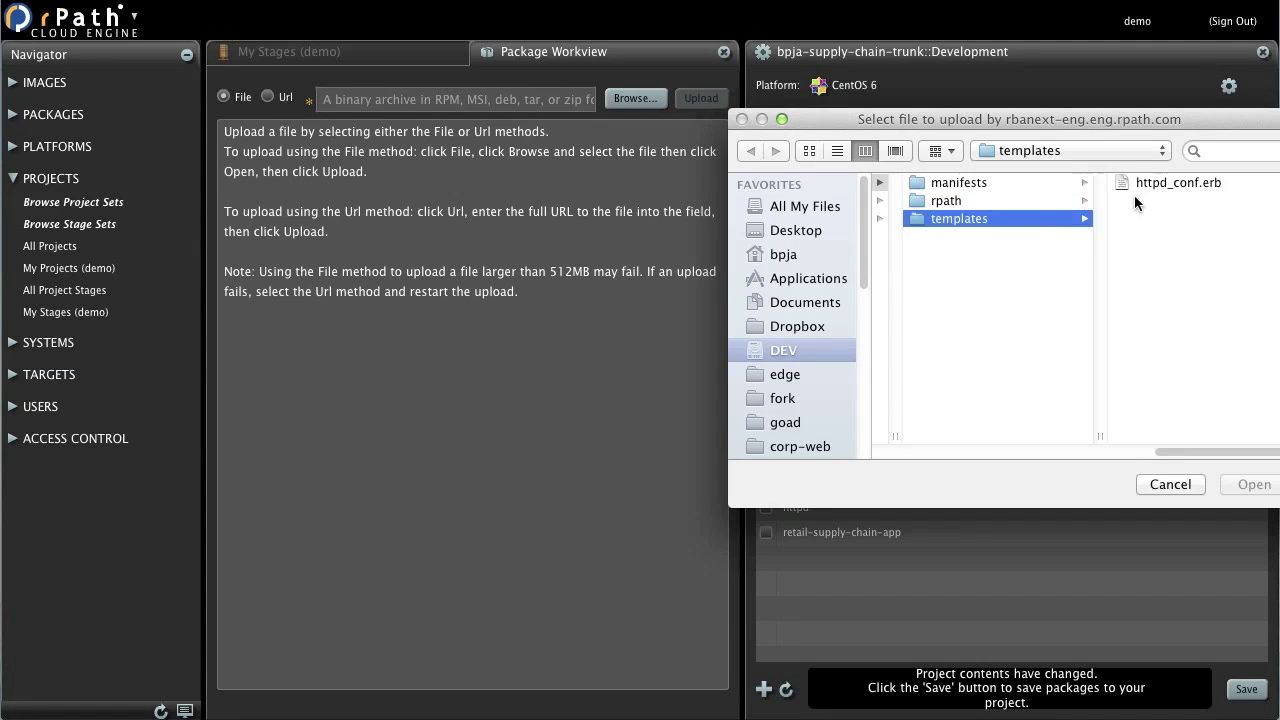
{"action": "left_click", "coordinate": [1054, 203]}
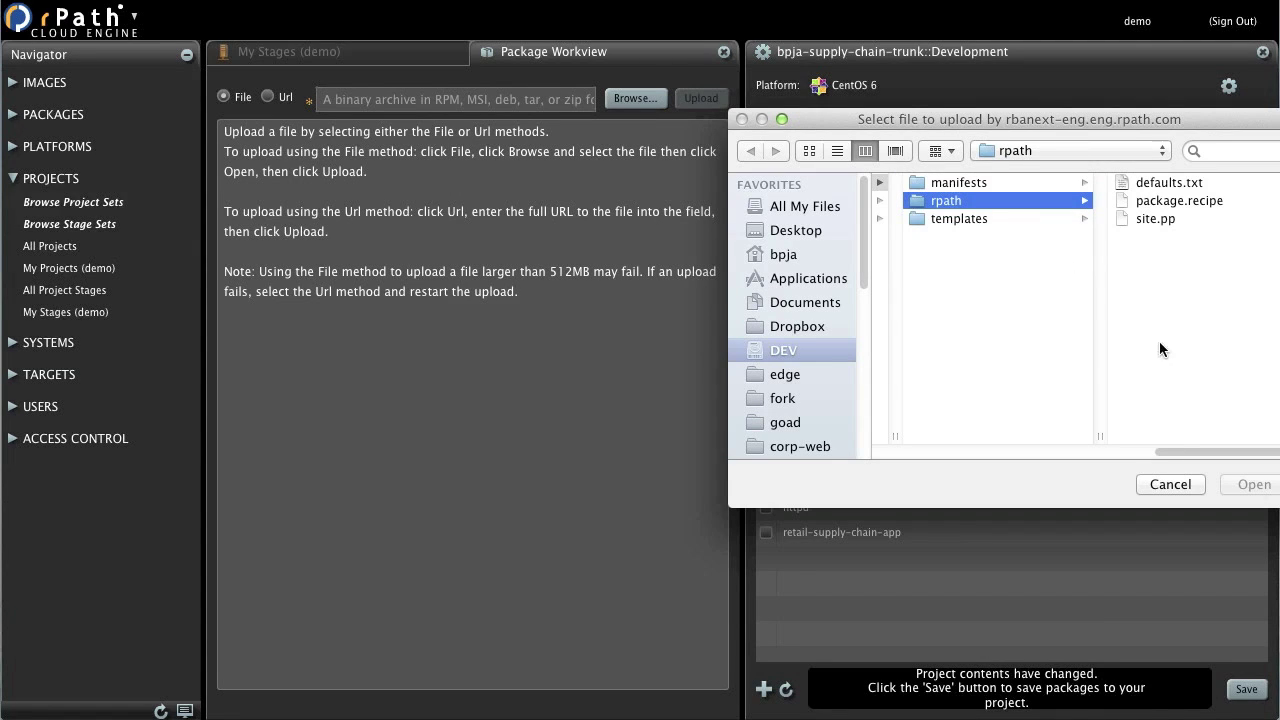
{"action": "left_click_drag", "start_coordinate": [1171, 448], "coordinate": [1105, 450]}
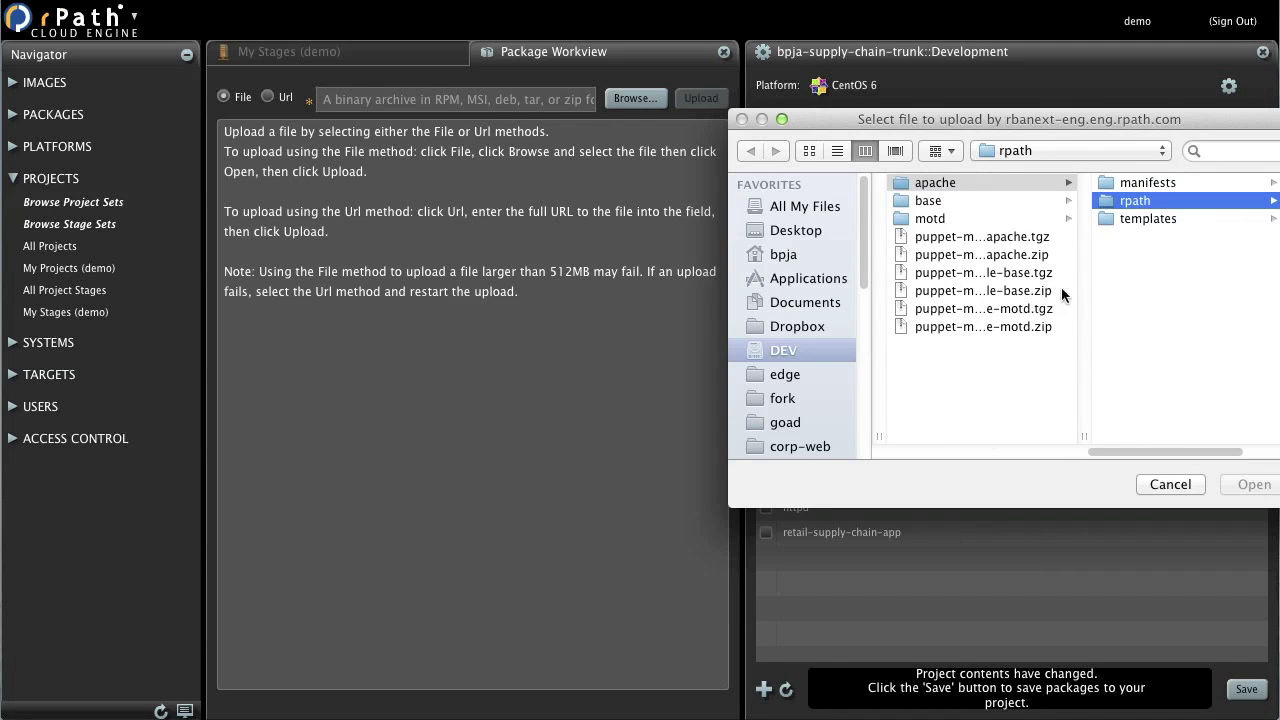
{"action": "left_click", "coordinate": [1040, 237]}
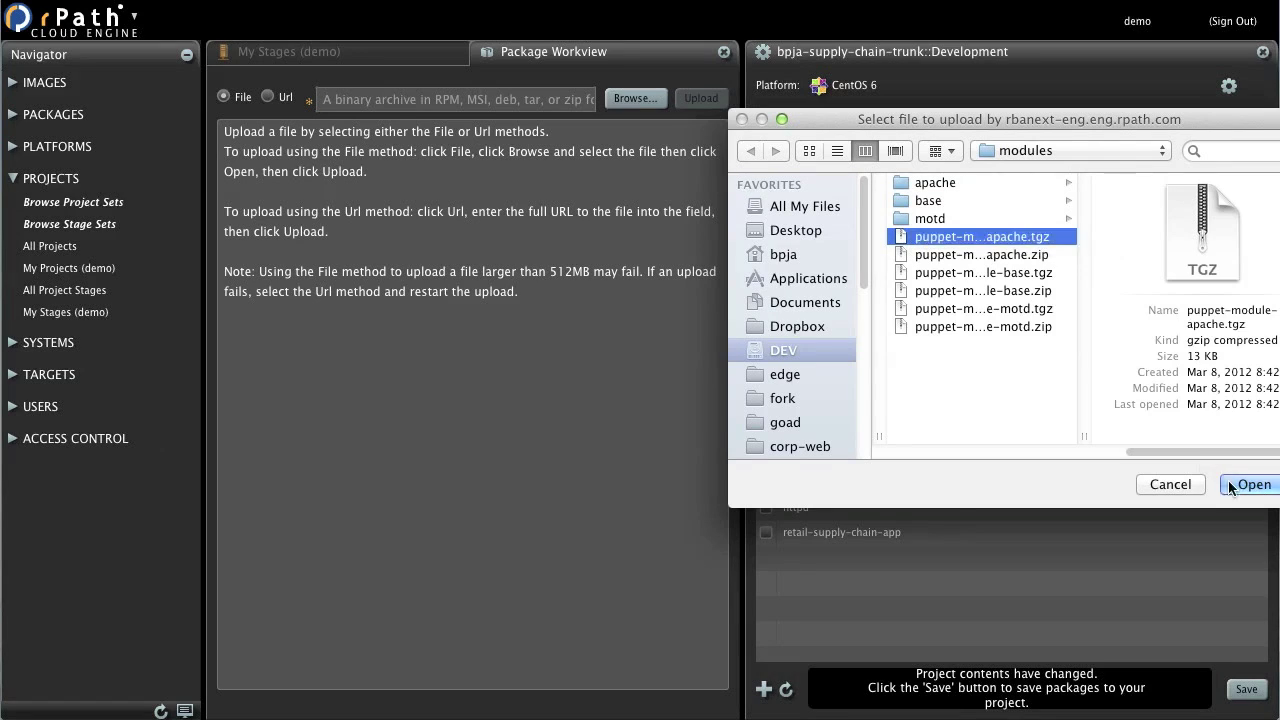
{"action": "left_click", "coordinate": [1230, 484]}
{"action": "left_click", "coordinate": [700, 98]}
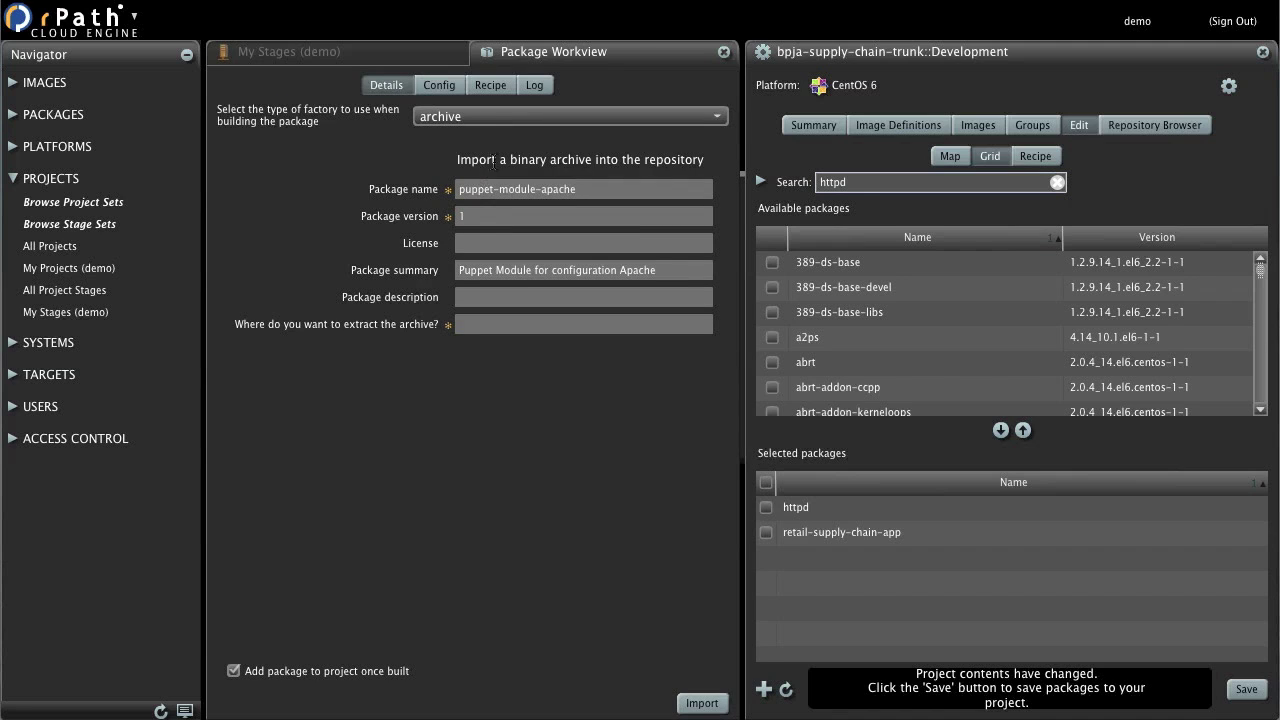
Step: Set the factory type of the puppet-module-apache package to puppet-pc and open its configuration settings
{"action": "left_click", "coordinate": [488, 117]}
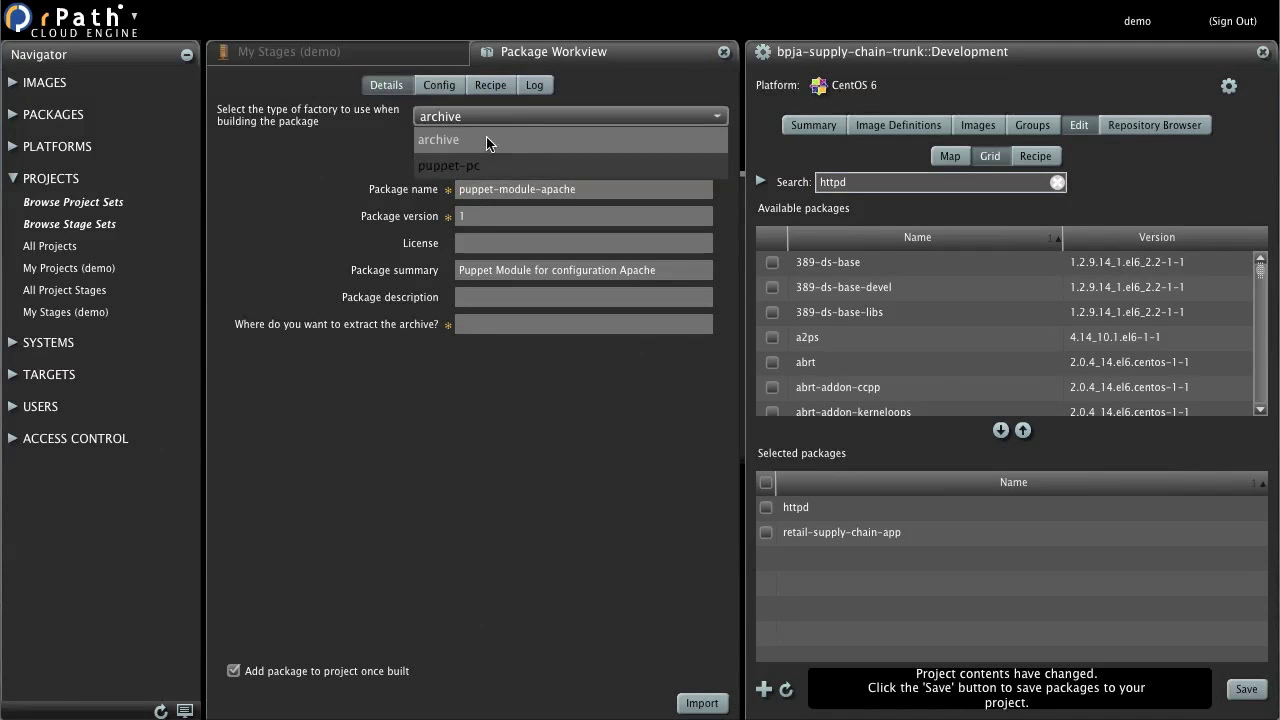
{"action": "left_click", "coordinate": [488, 158]}
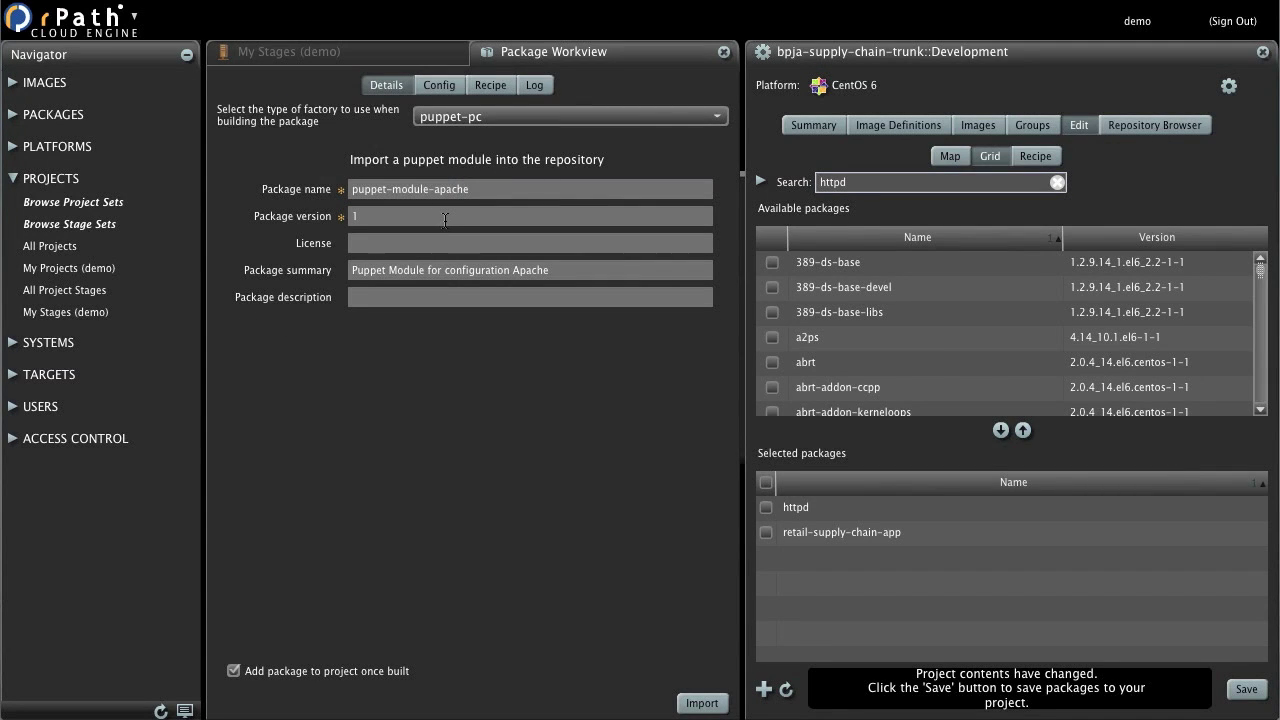
{"action": "left_click", "coordinate": [441, 87]}
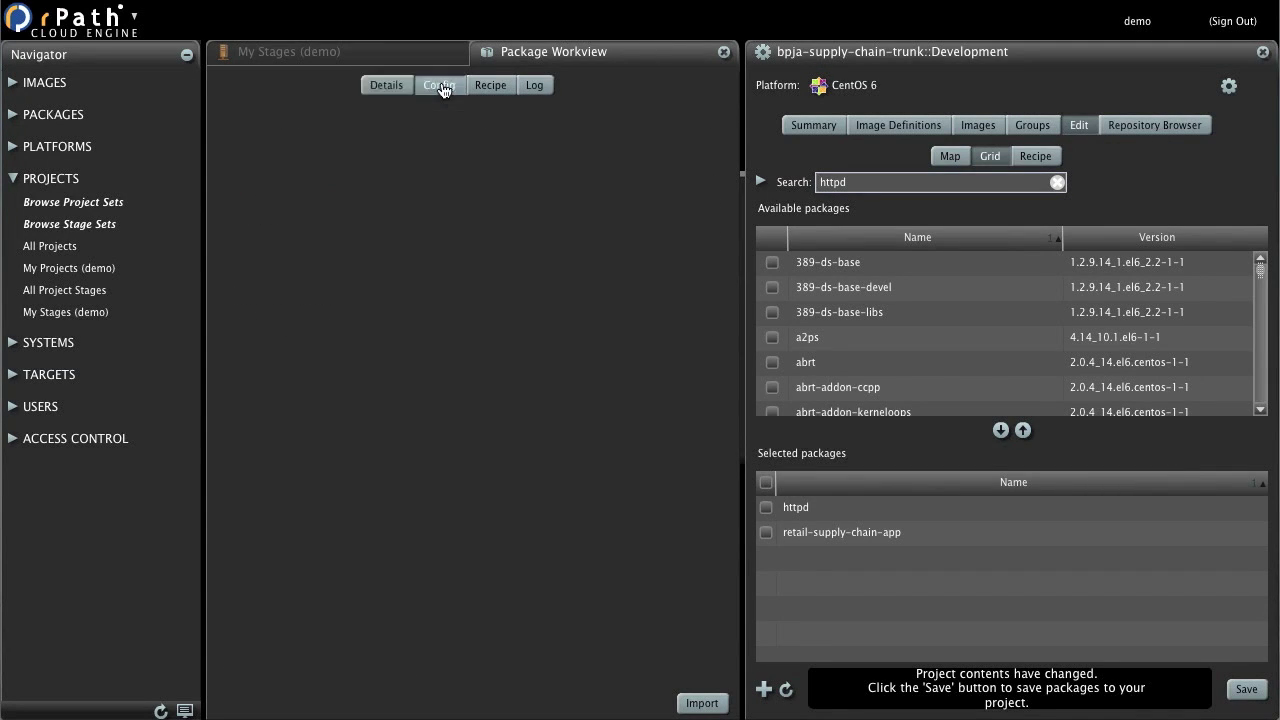
Step: Add an Integer configuration field named httpd_port with description port and default value 80, and import the package
{"action": "left_click", "coordinate": [231, 193]}
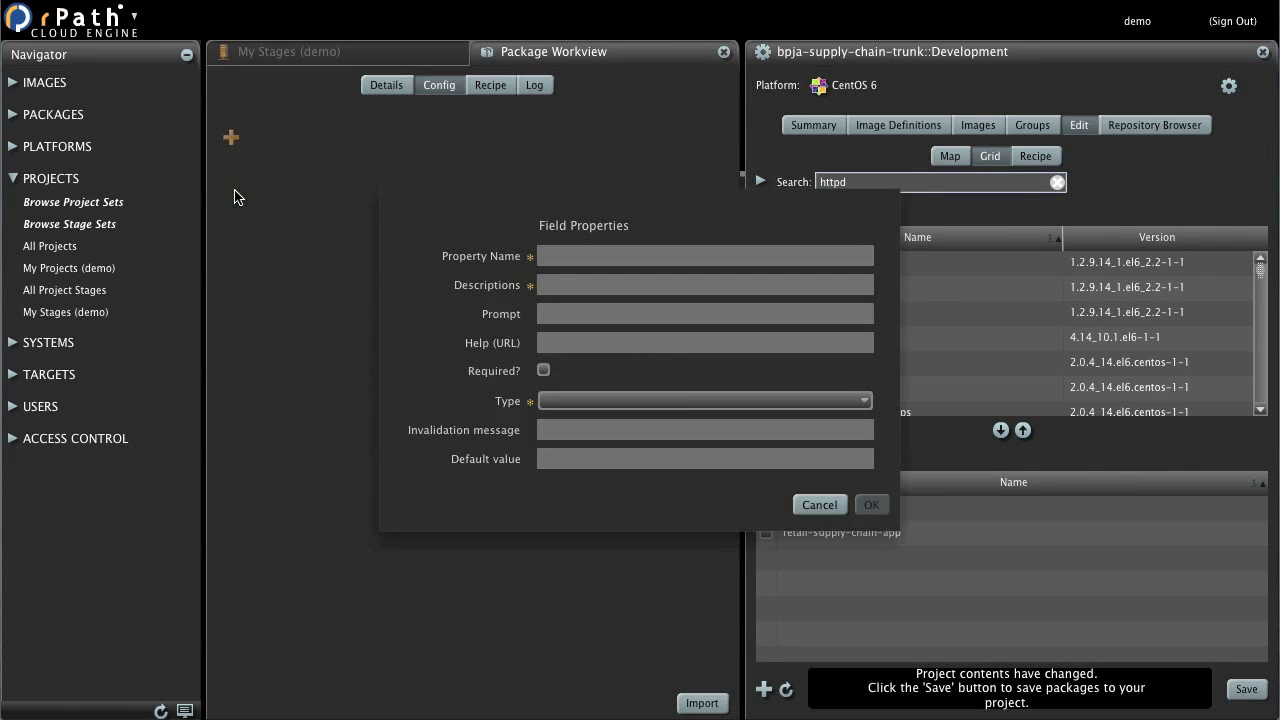
{"action": "left_click", "coordinate": [568, 259]}
{"action": "type", "text": "httpd.port"}
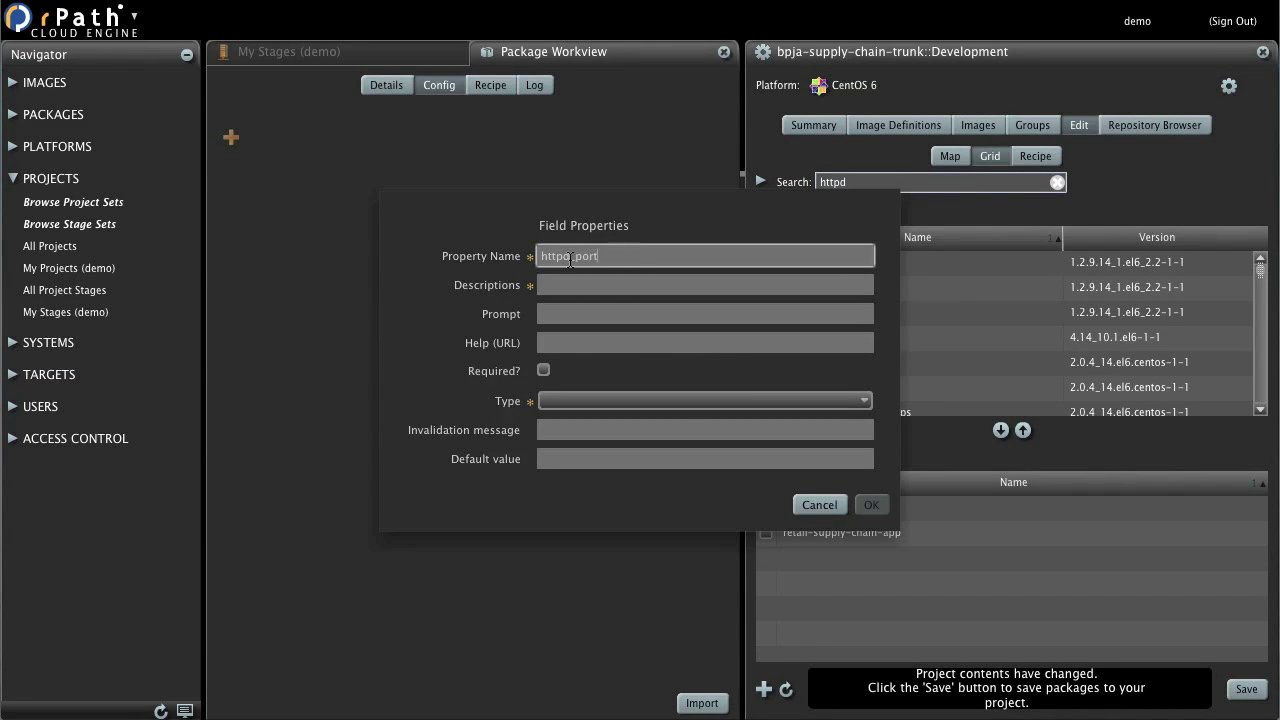
{"action": "key", "text": "Tab"}
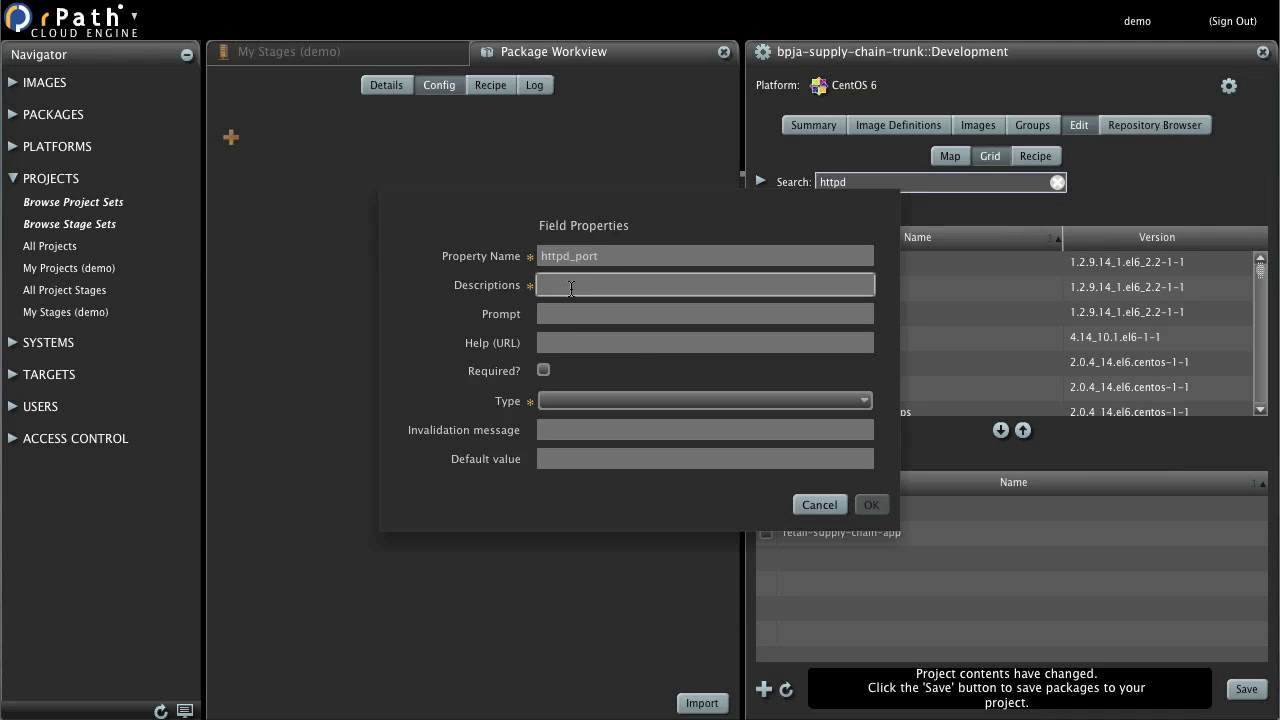
{"action": "type", "text": "port"}
{"action": "key", "text": "Tab"}
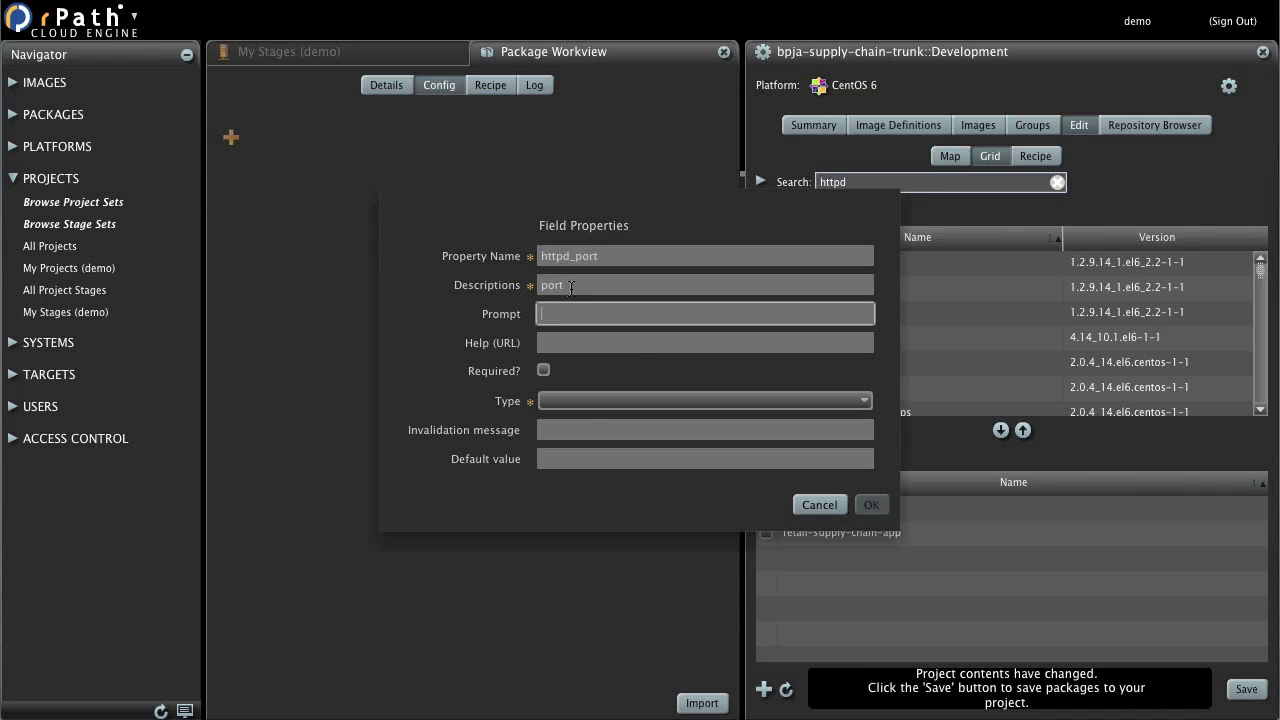
{"action": "left_click", "coordinate": [588, 402]}
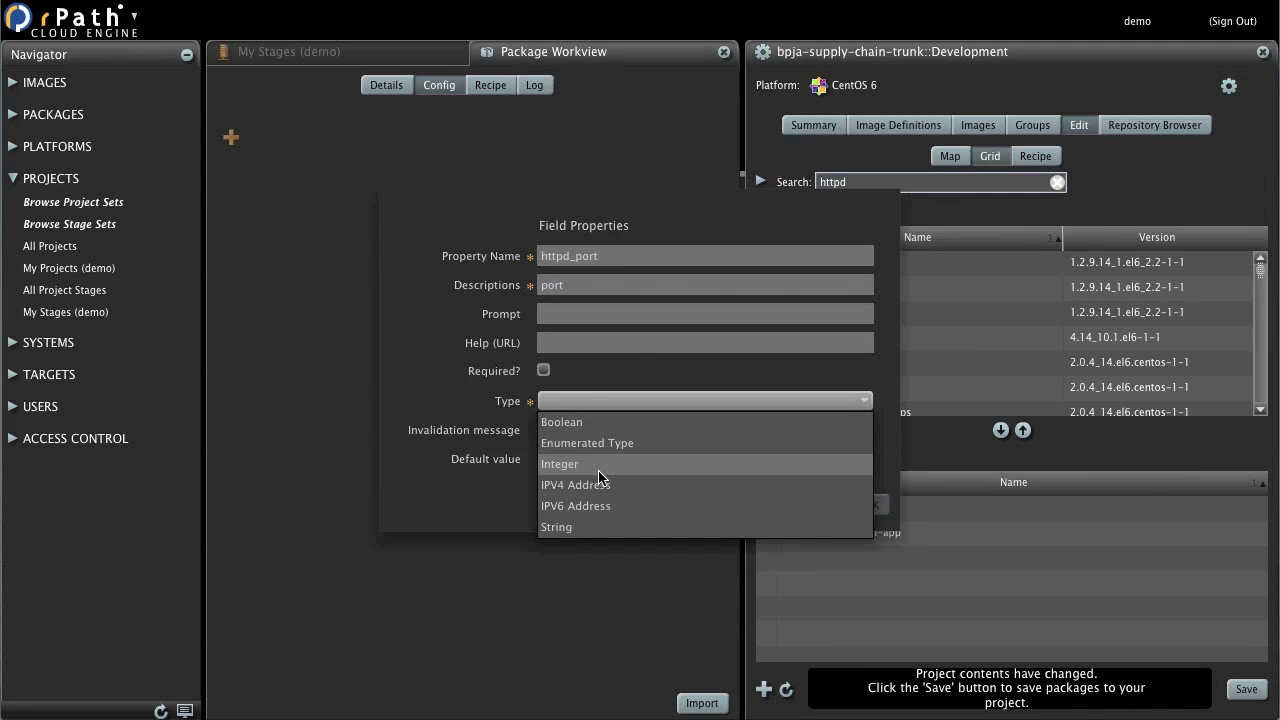
{"action": "left_click", "coordinate": [592, 465]}
{"action": "left_click", "coordinate": [580, 514]}
{"action": "type", "text": "80"}
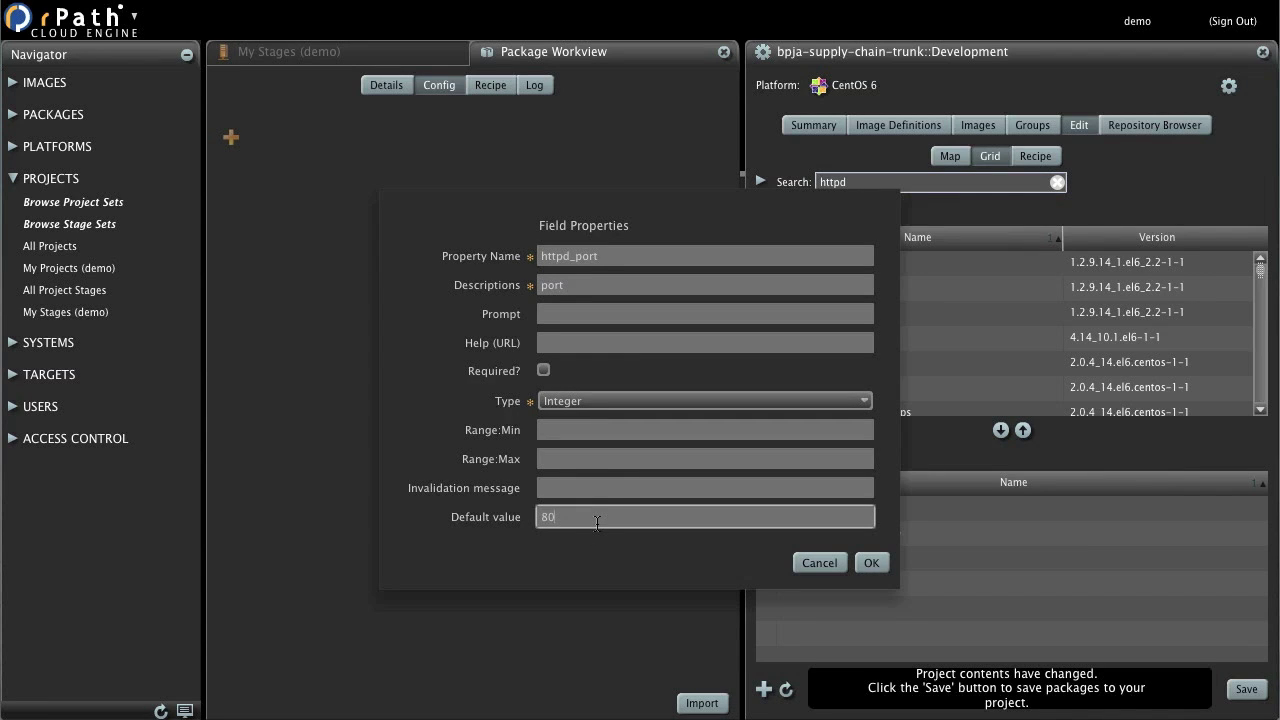
{"action": "left_click", "coordinate": [871, 563]}
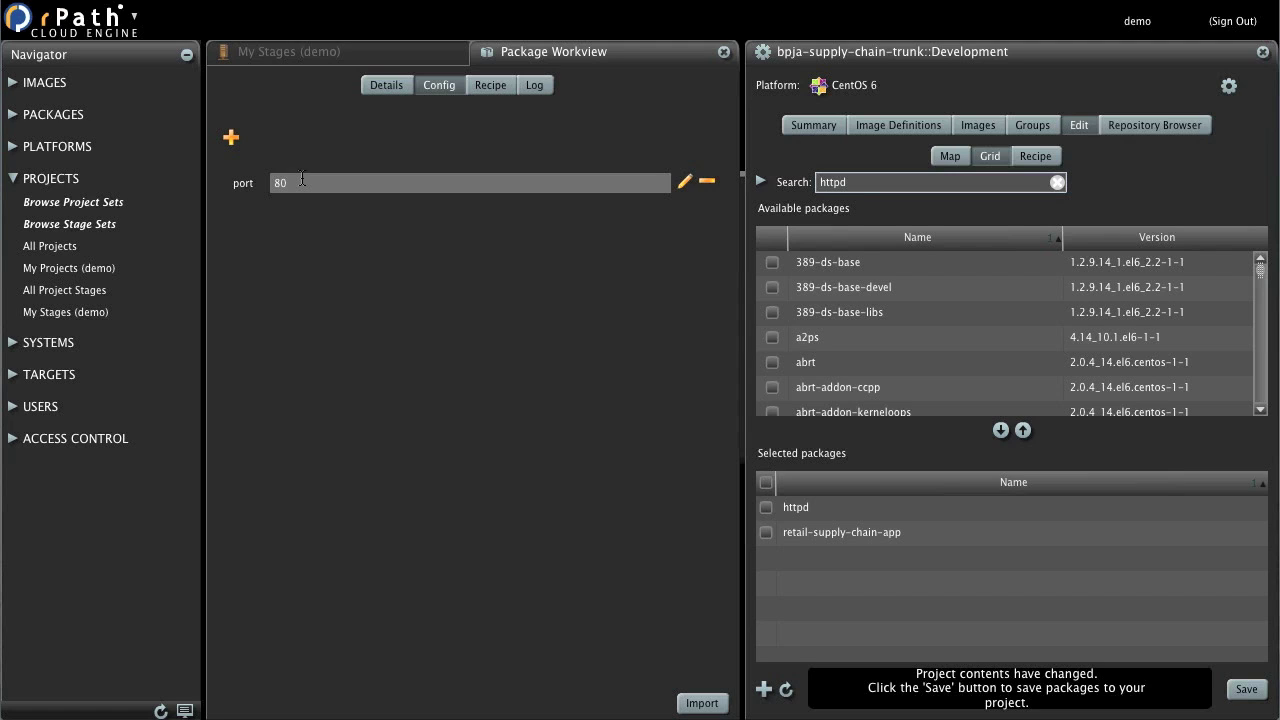
{"action": "left_click", "coordinate": [702, 703]}
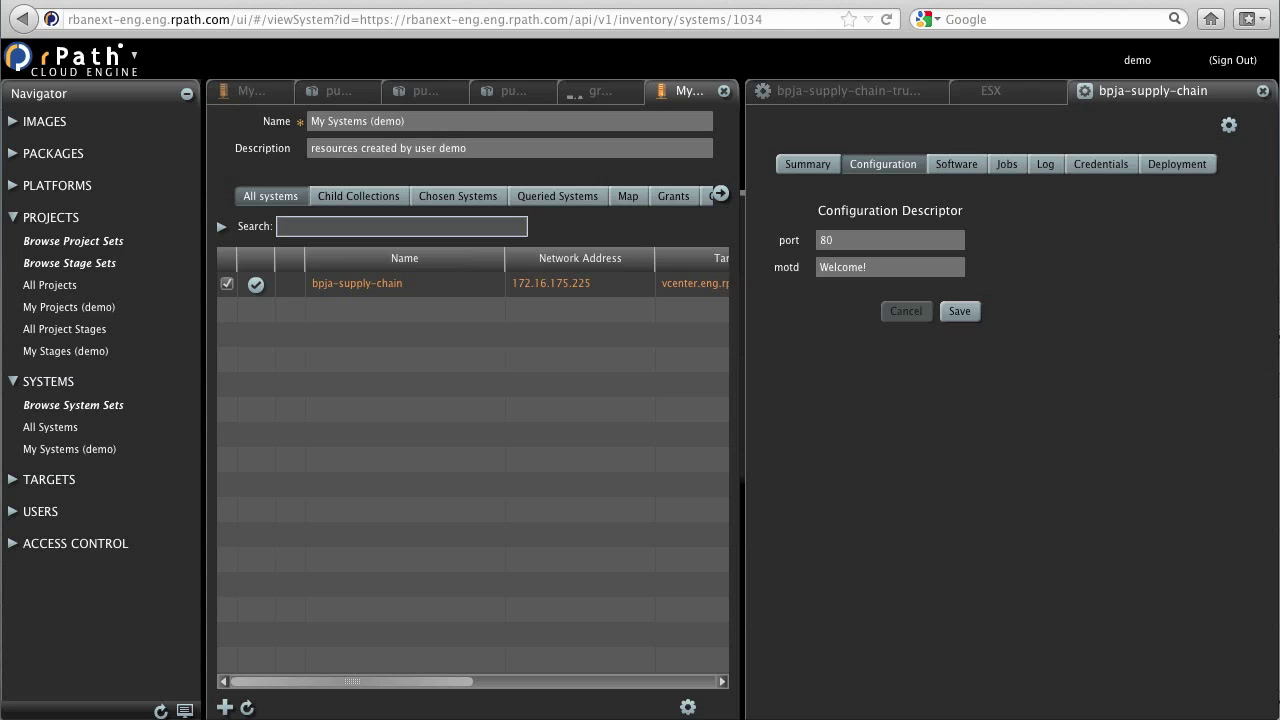
Step: Switch to the terminal and open init.pp from the manifests folder in vi
{"action": "key", "text": "super+Tab"}
{"action": "key", "text": "super+Tab"}
{"action": "key", "text": "super+Tab"}
{"action": "key", "text": "super+Tab"}
{"action": "key", "text": "super+Tab"}
{"action": "key", "text": "super+Tab"}
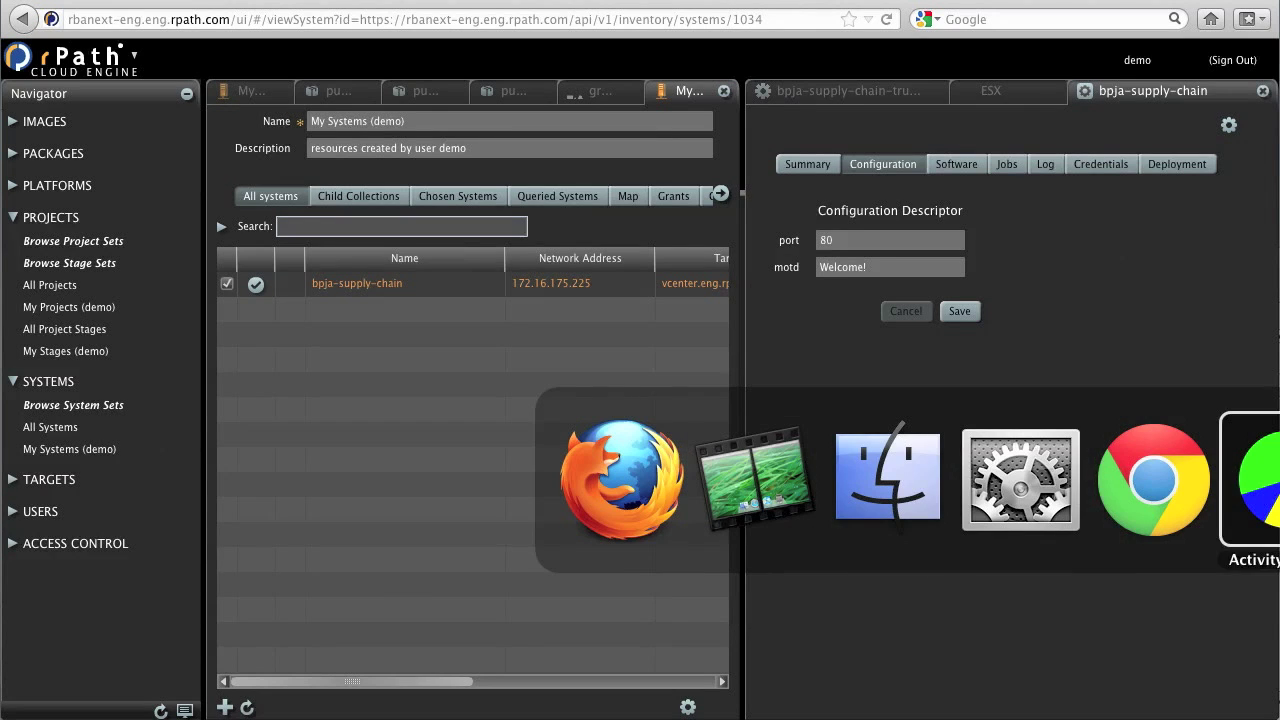
{"action": "type", "text": "vi "}
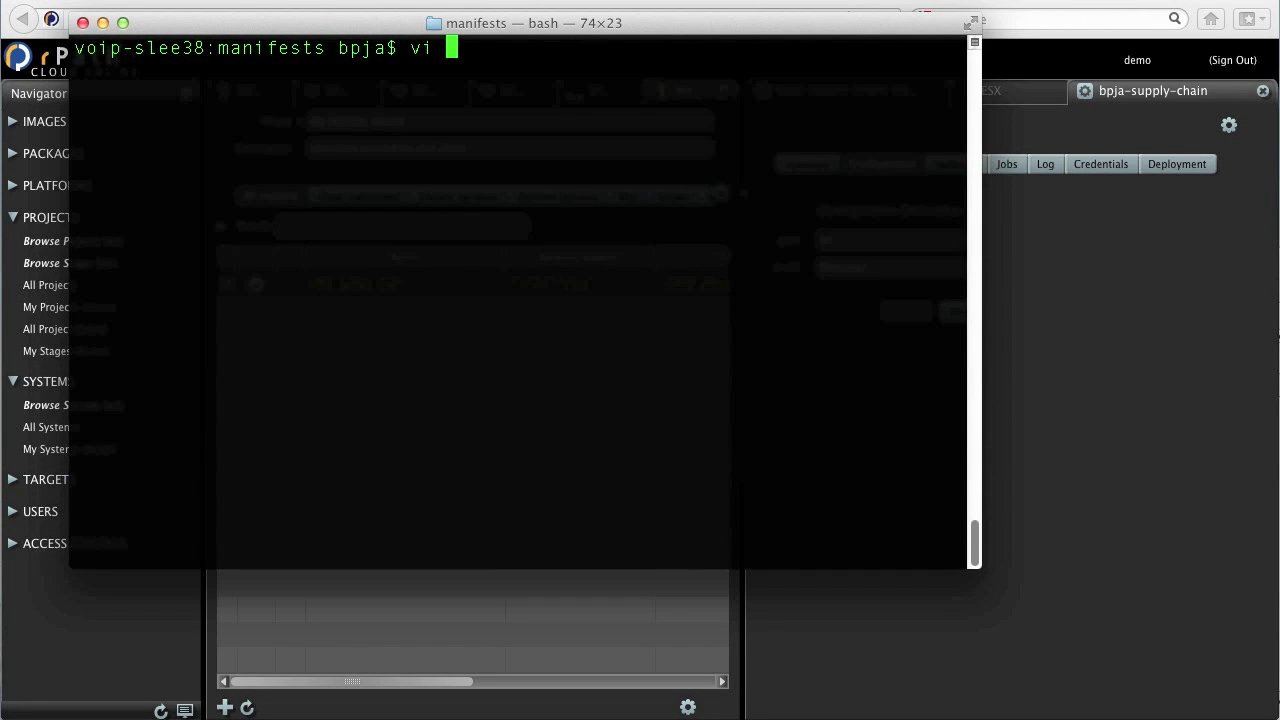
{"action": "type", "text": "init.pp"}
{"action": "key", "text": "Return"}
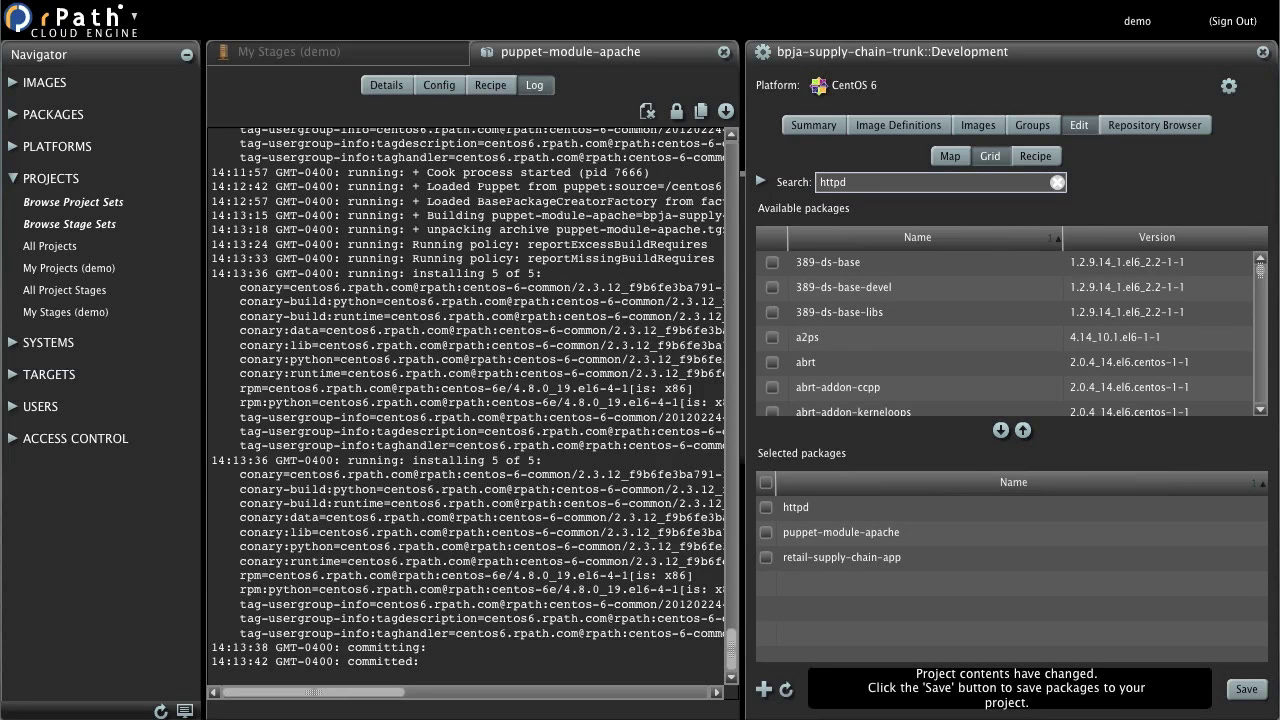
Step: Upload puppet-module-motd.tgz from the modules folder as another new package for the project
{"action": "left_click", "coordinate": [763, 689]}
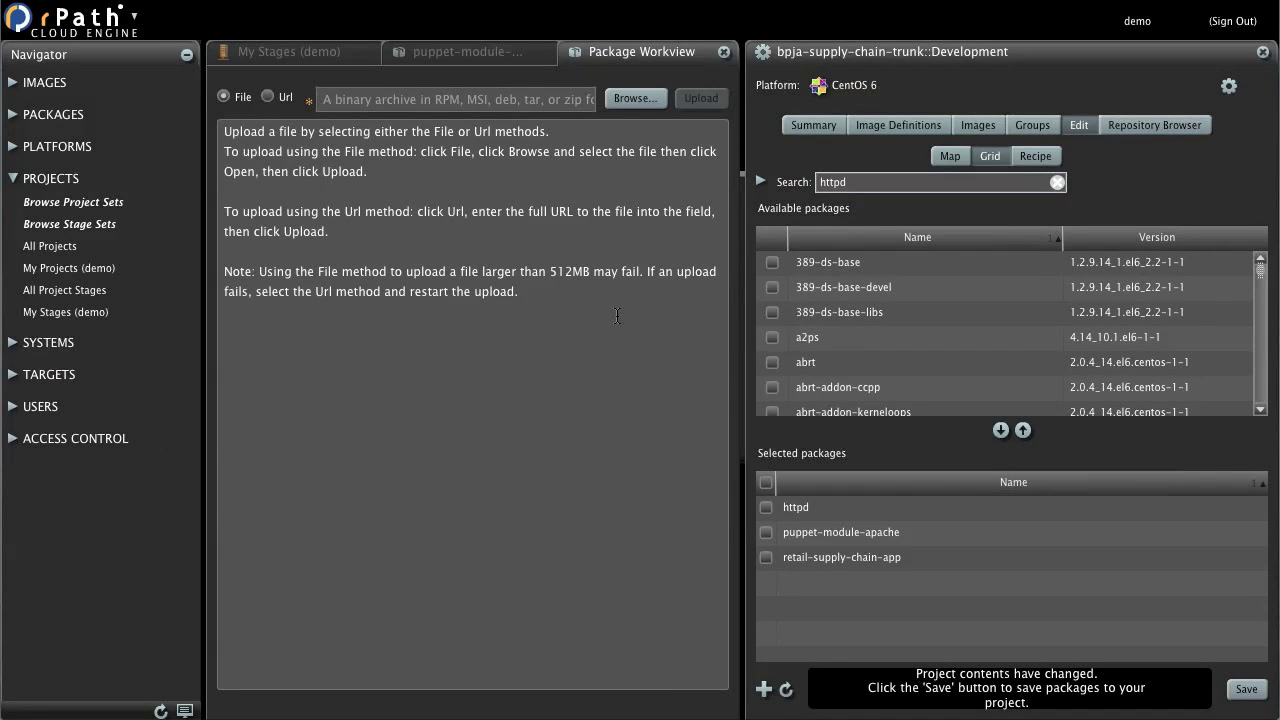
{"action": "left_click", "coordinate": [618, 103]}
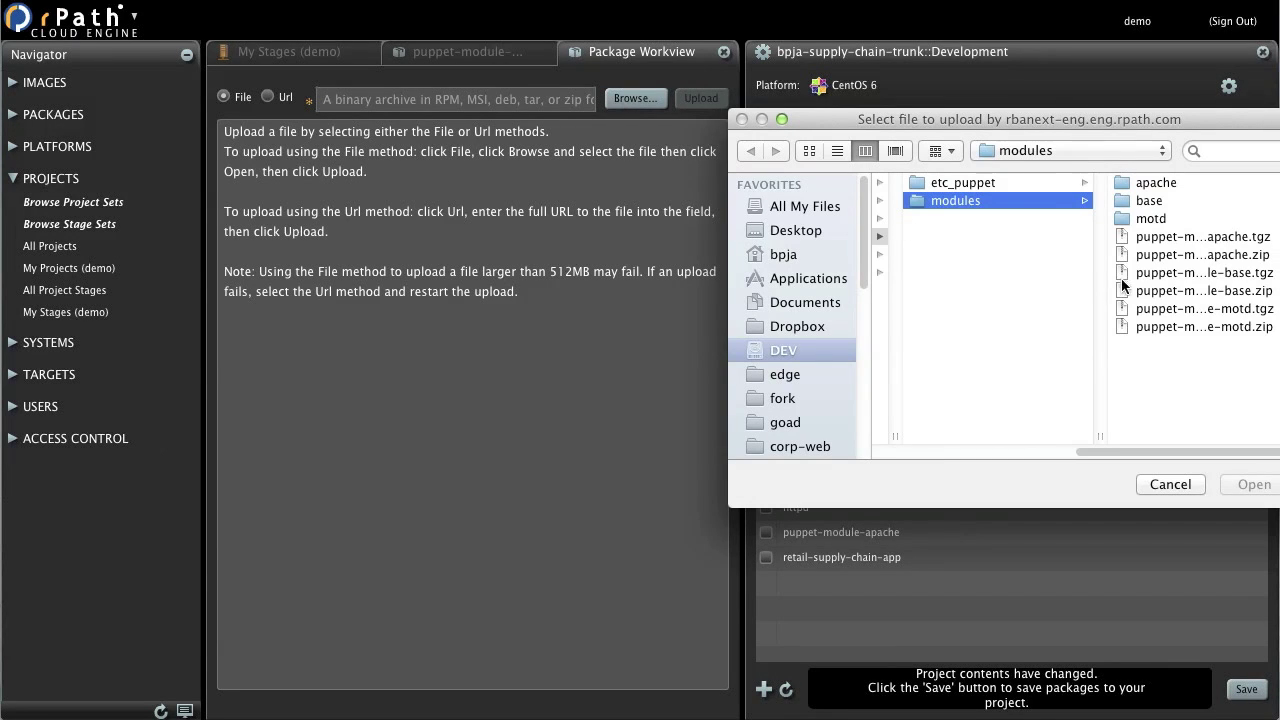
{"action": "left_click", "coordinate": [1150, 309]}
{"action": "left_click", "coordinate": [1233, 485]}
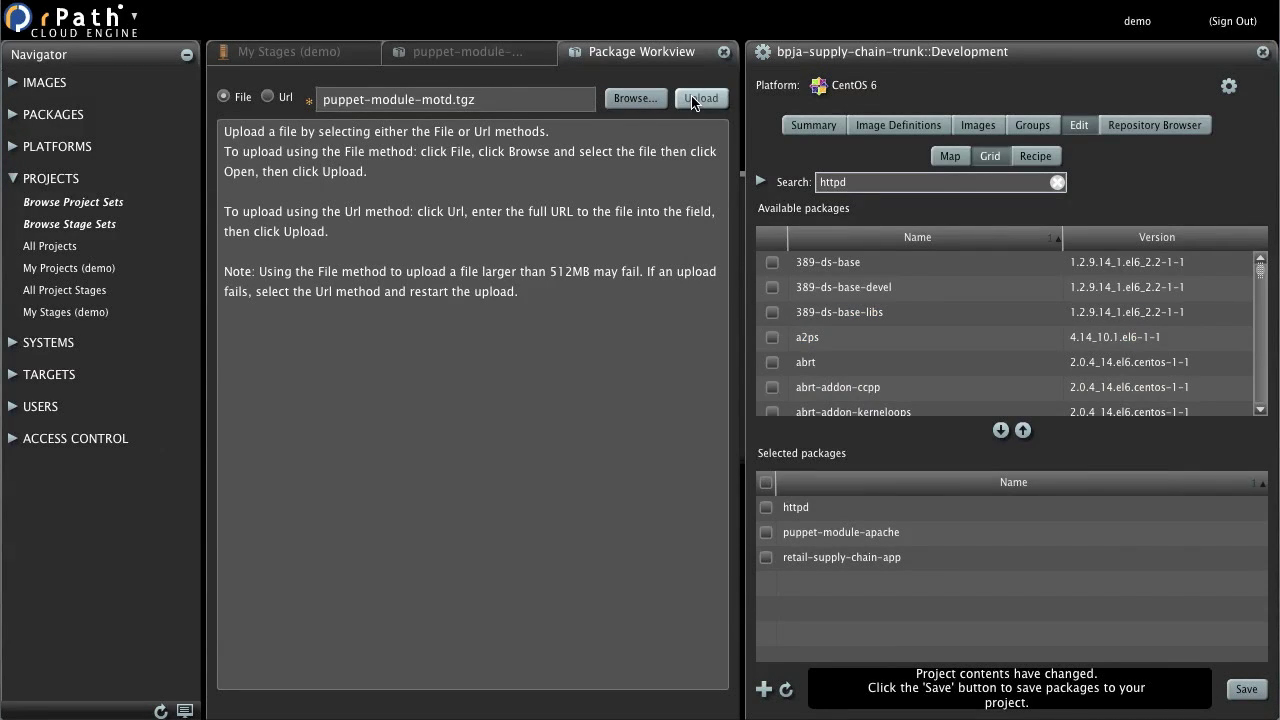
{"action": "left_click", "coordinate": [695, 100]}
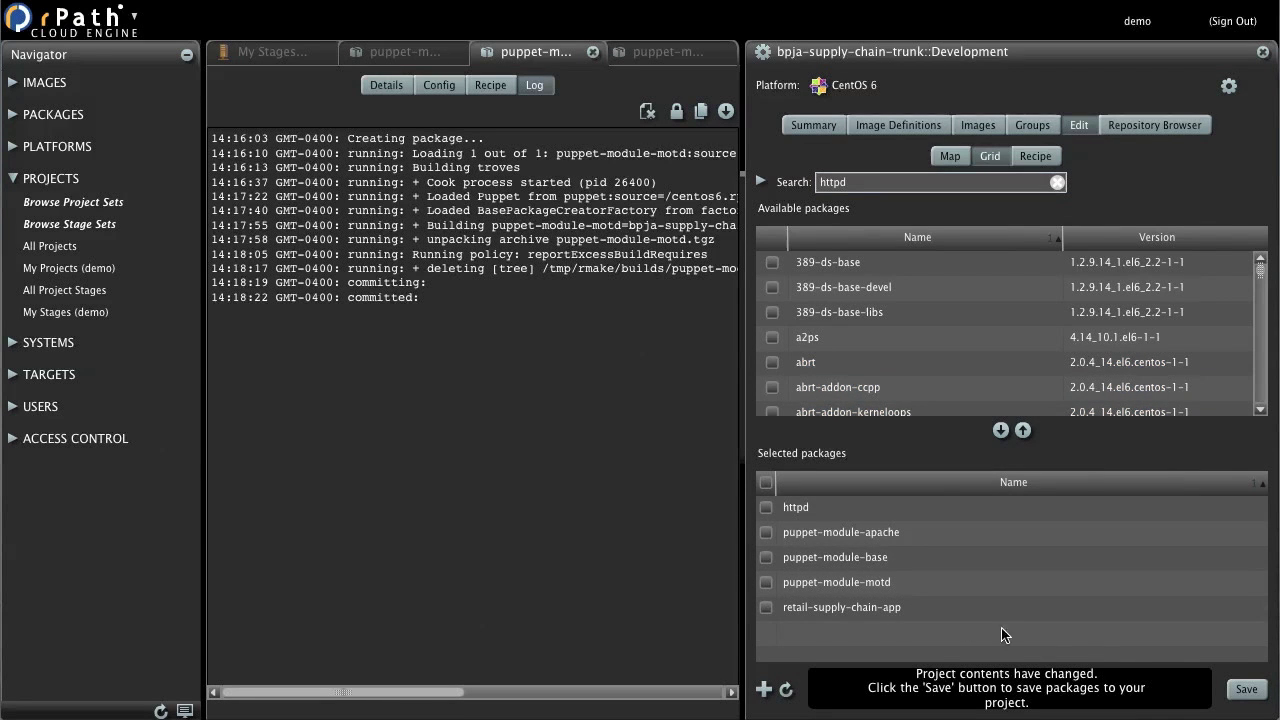
Step: Save the changed package selection to the project and start a new group build for the Development stage
{"action": "left_click", "coordinate": [1243, 690]}
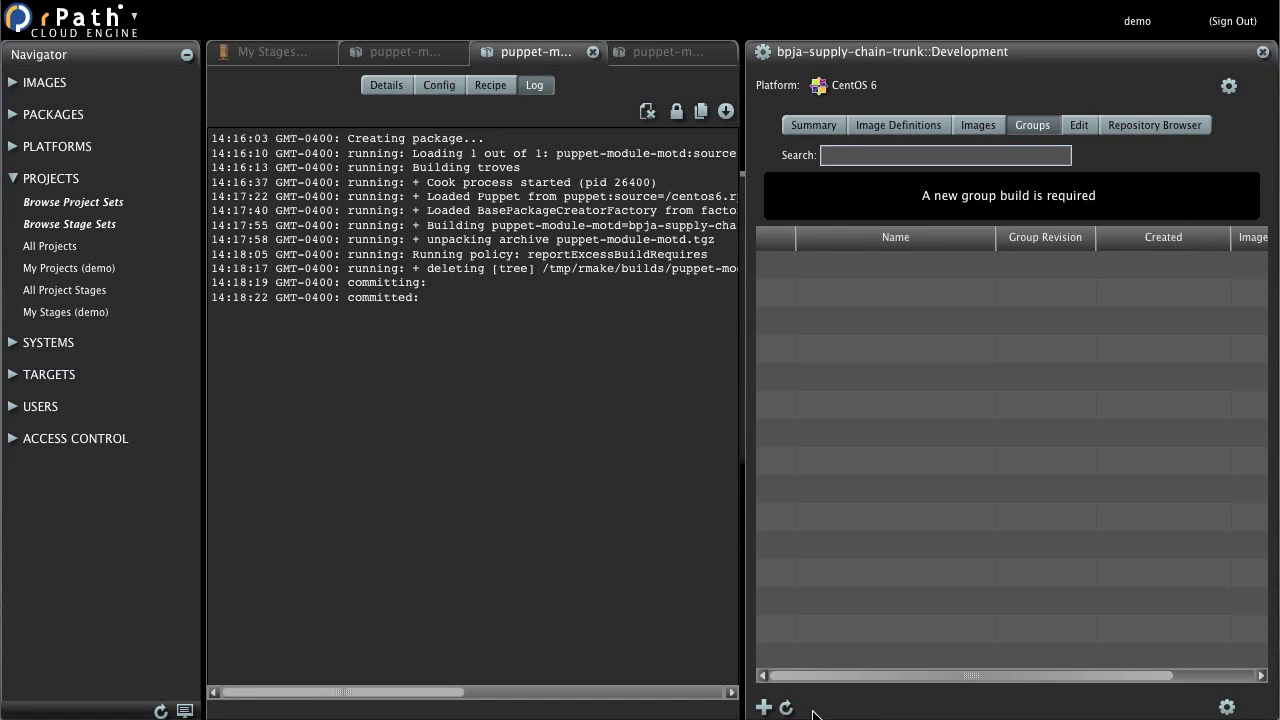
{"action": "left_click", "coordinate": [763, 708]}
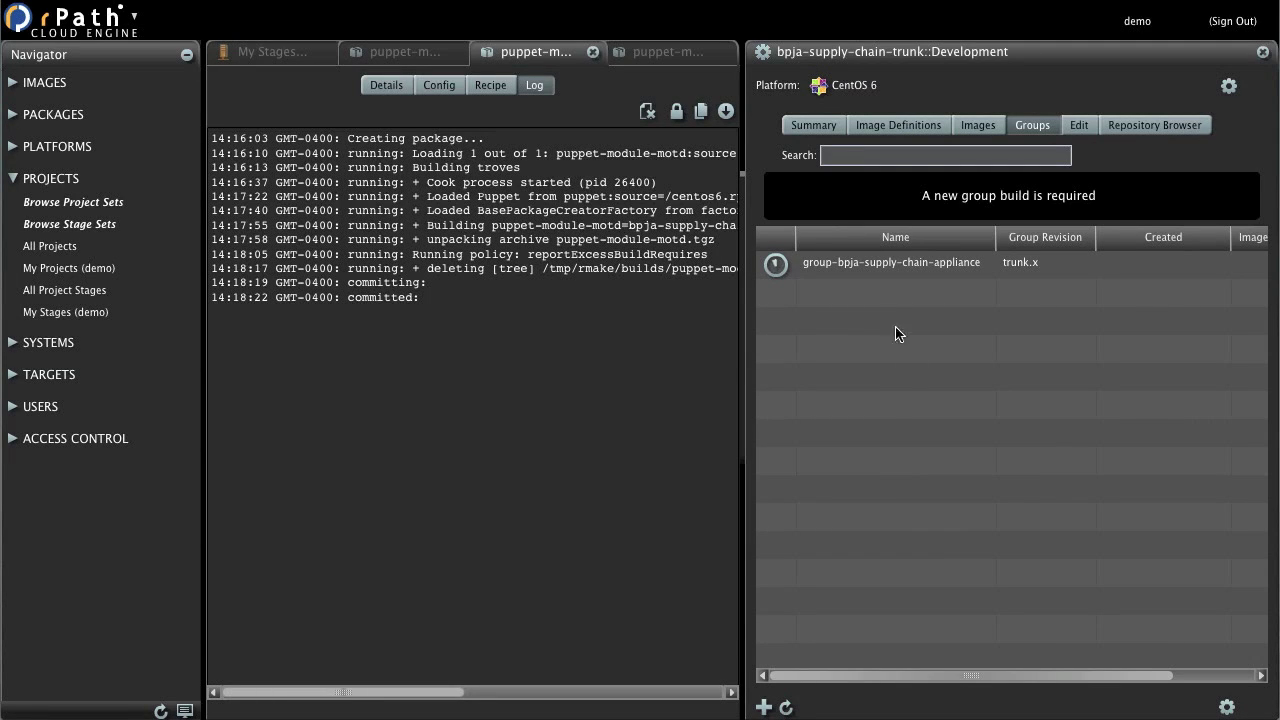
Step: Open the newly built group-bpja-supply-chain-appliance group and create an ESX image for the Development stage from its trunk-1-1 revision
{"action": "double_click", "coordinate": [904, 270]}
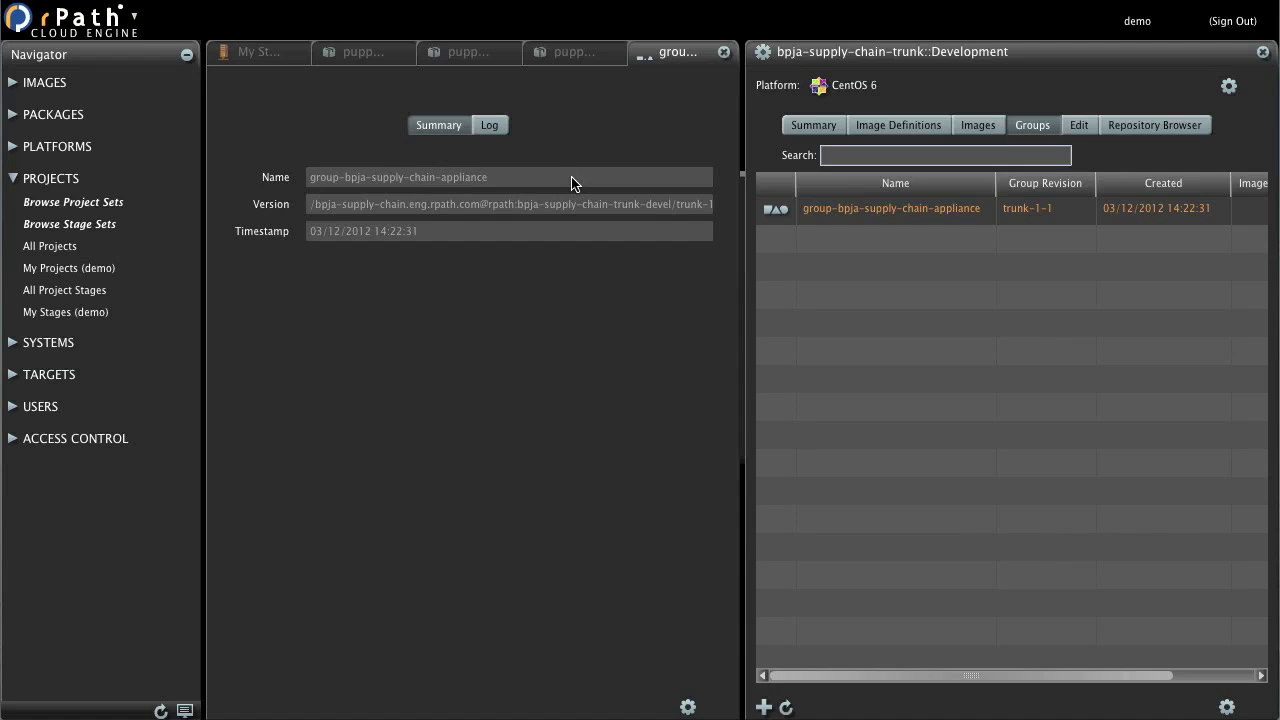
{"action": "left_click", "coordinate": [983, 126]}
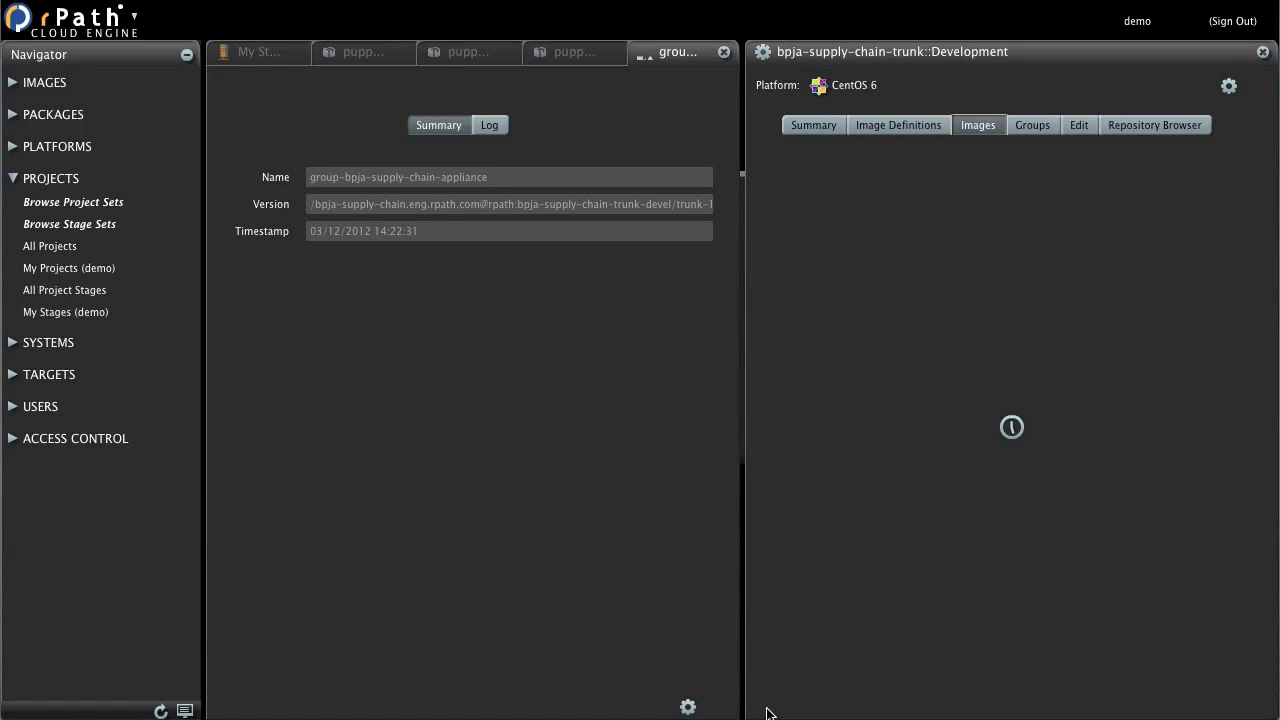
{"action": "left_click", "coordinate": [763, 707]}
{"action": "left_click", "coordinate": [725, 327]}
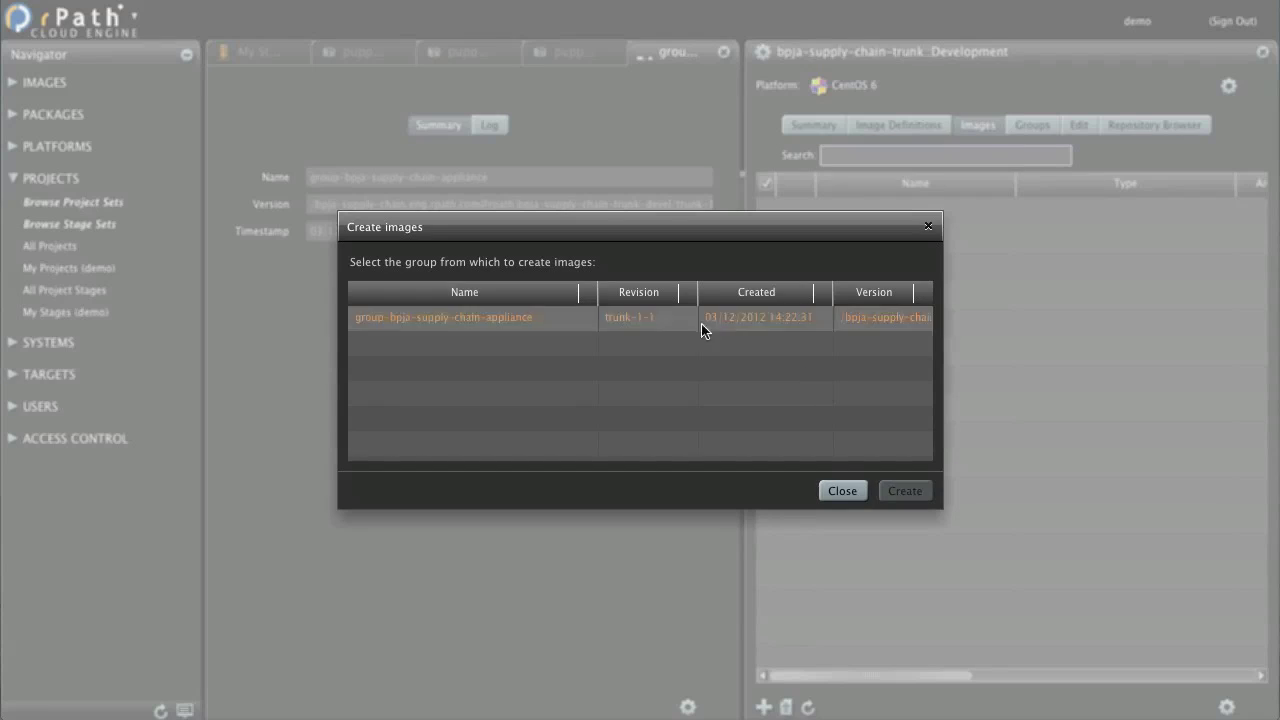
{"action": "left_click", "coordinate": [971, 593]}
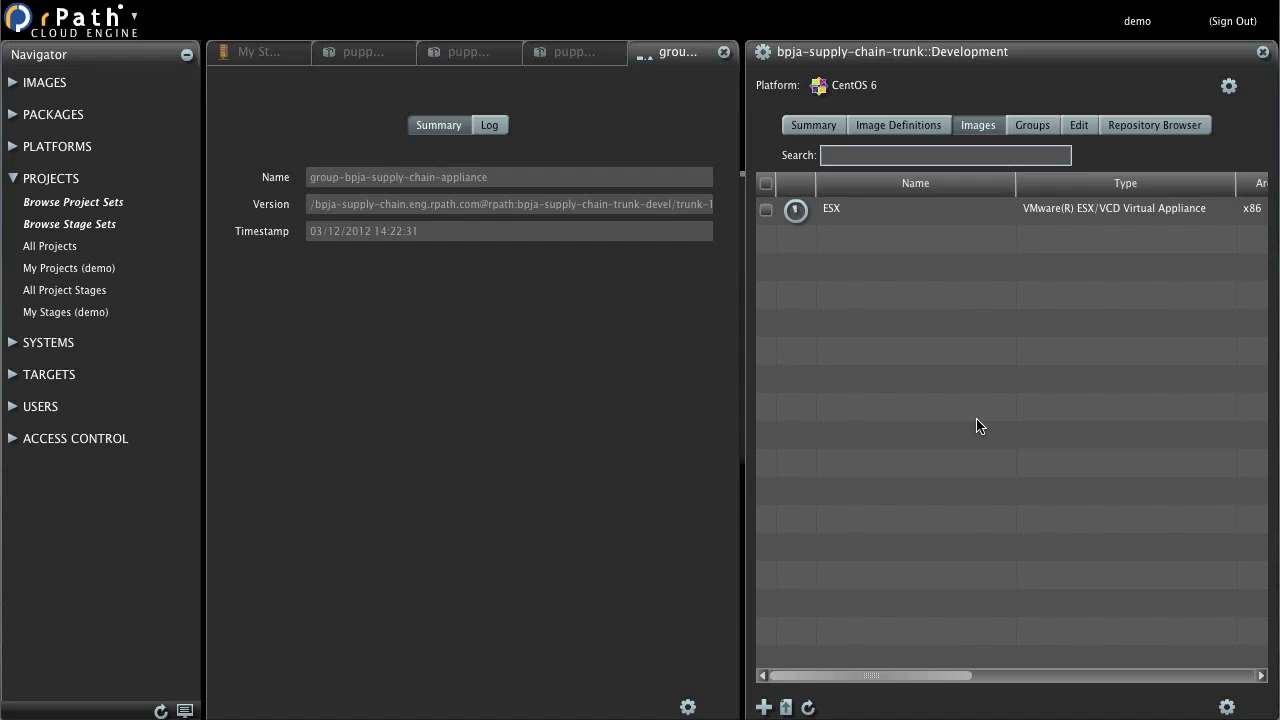
Step: Launch the ESX image on vcenter.eng.rpath.com as instance bpja-supply-chain in VM folder /vm/bpja, and close the launch job details
{"action": "left_click", "coordinate": [984, 212]}
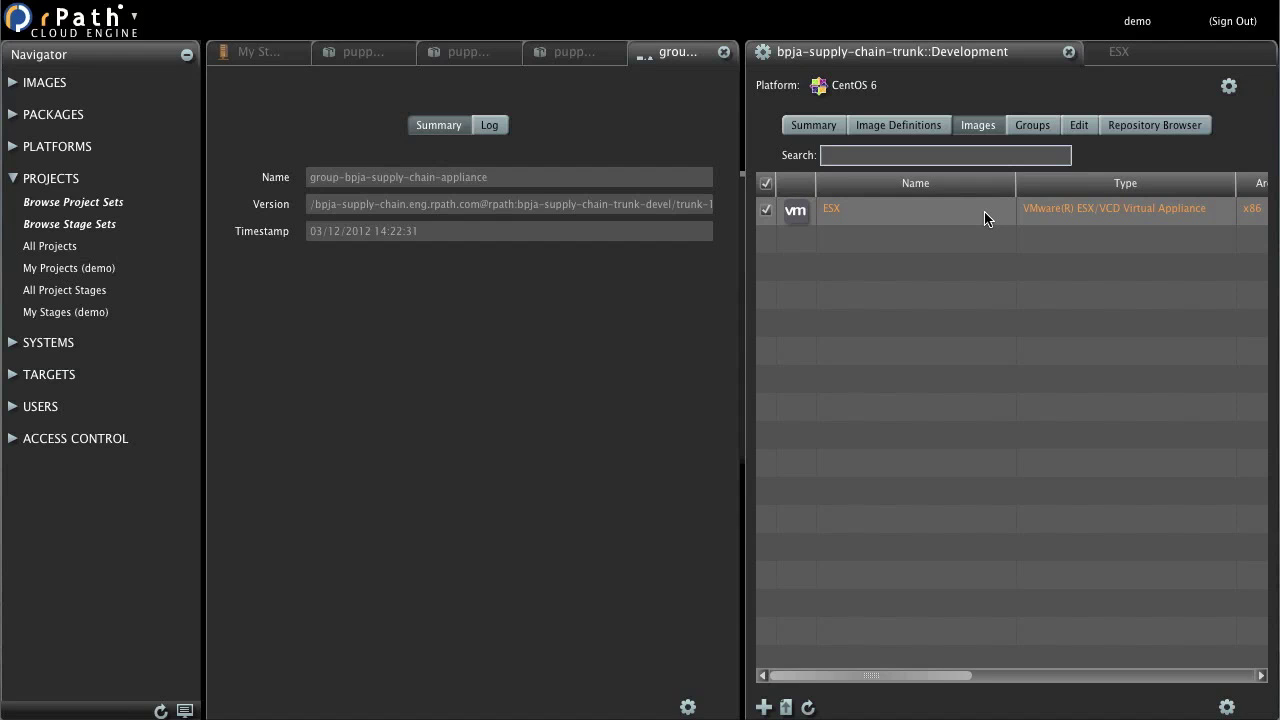
{"action": "right_click", "coordinate": [984, 211]}
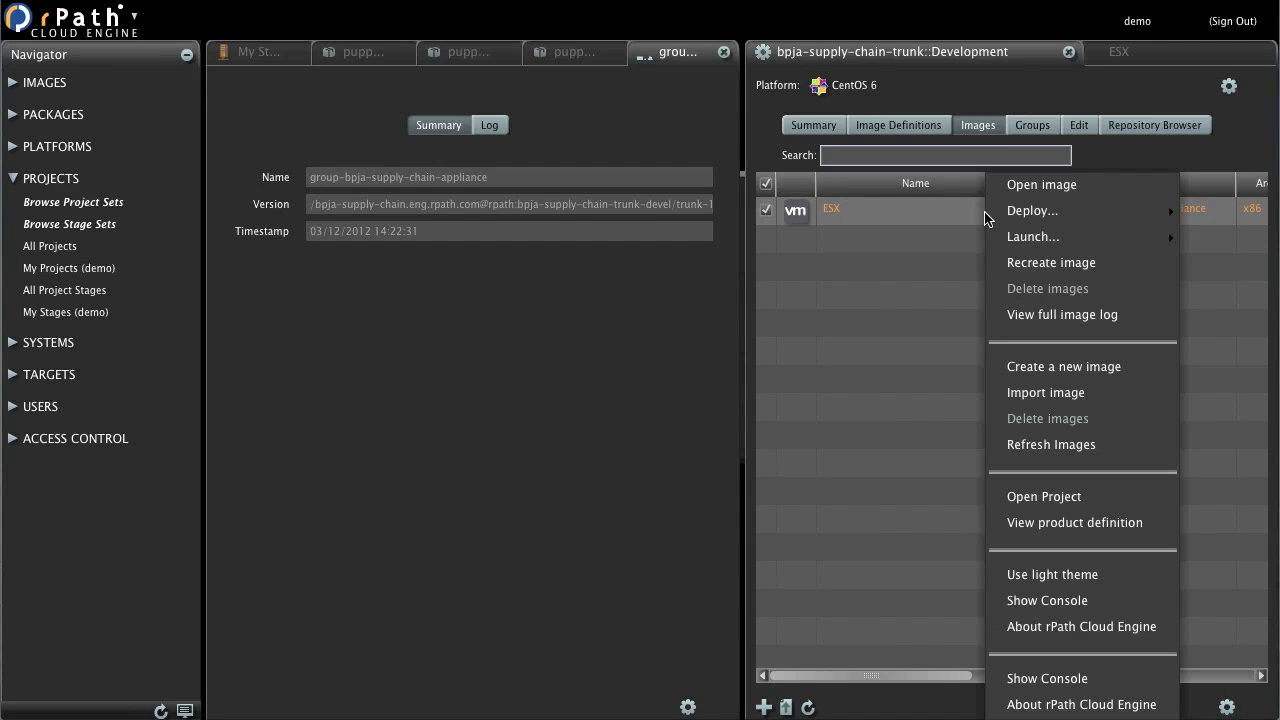
{"action": "mouse_move", "coordinate": [993, 222]}
{"action": "mouse_move", "coordinate": [1003, 244]}
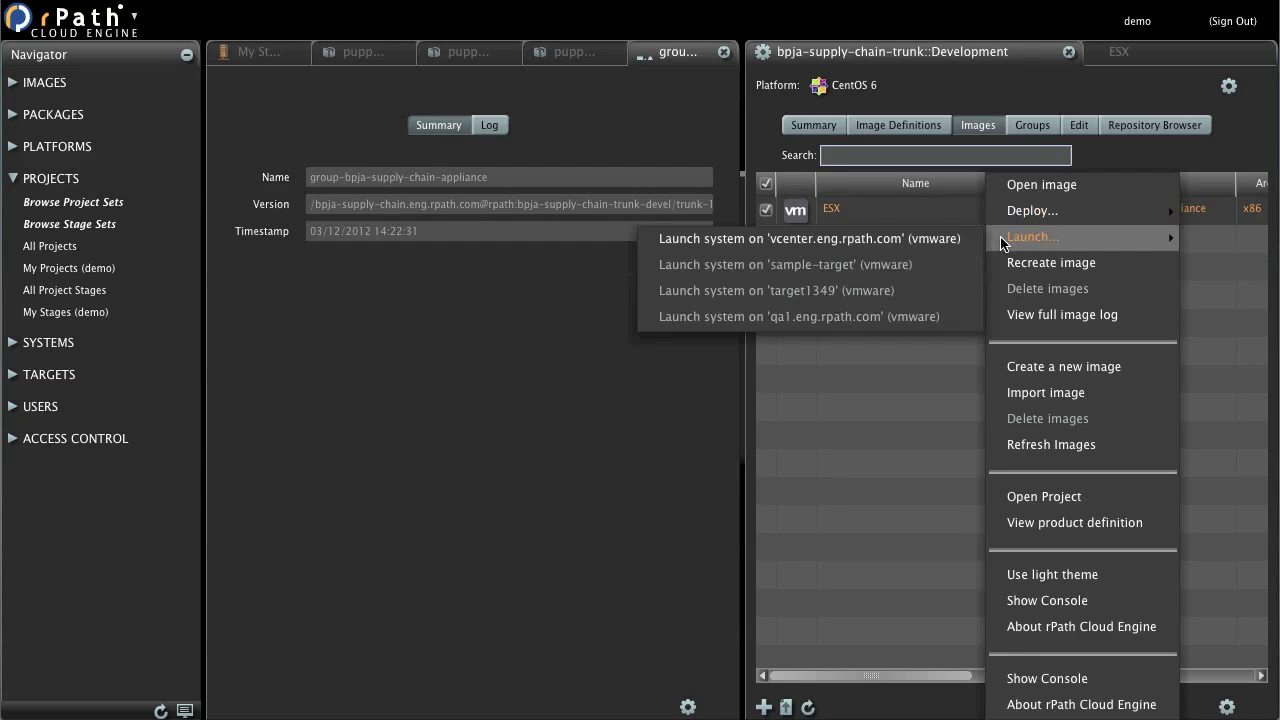
{"action": "left_click", "coordinate": [951, 236]}
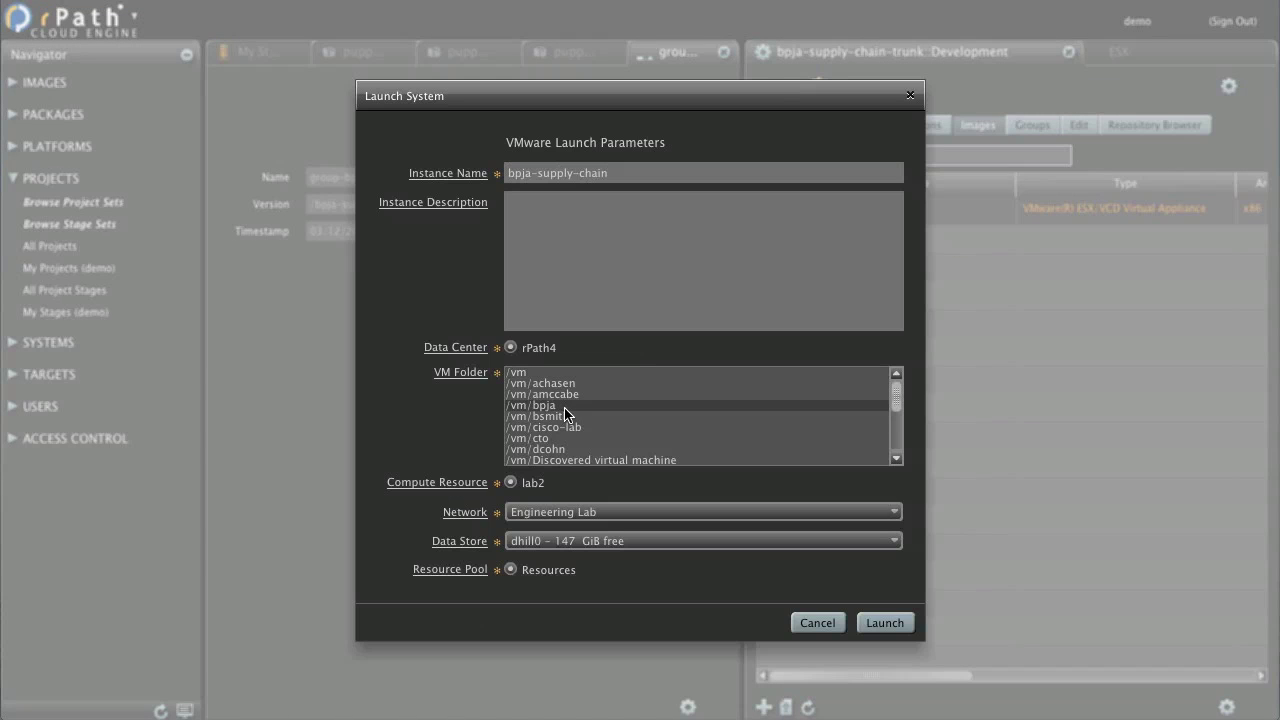
{"action": "left_click", "coordinate": [564, 408]}
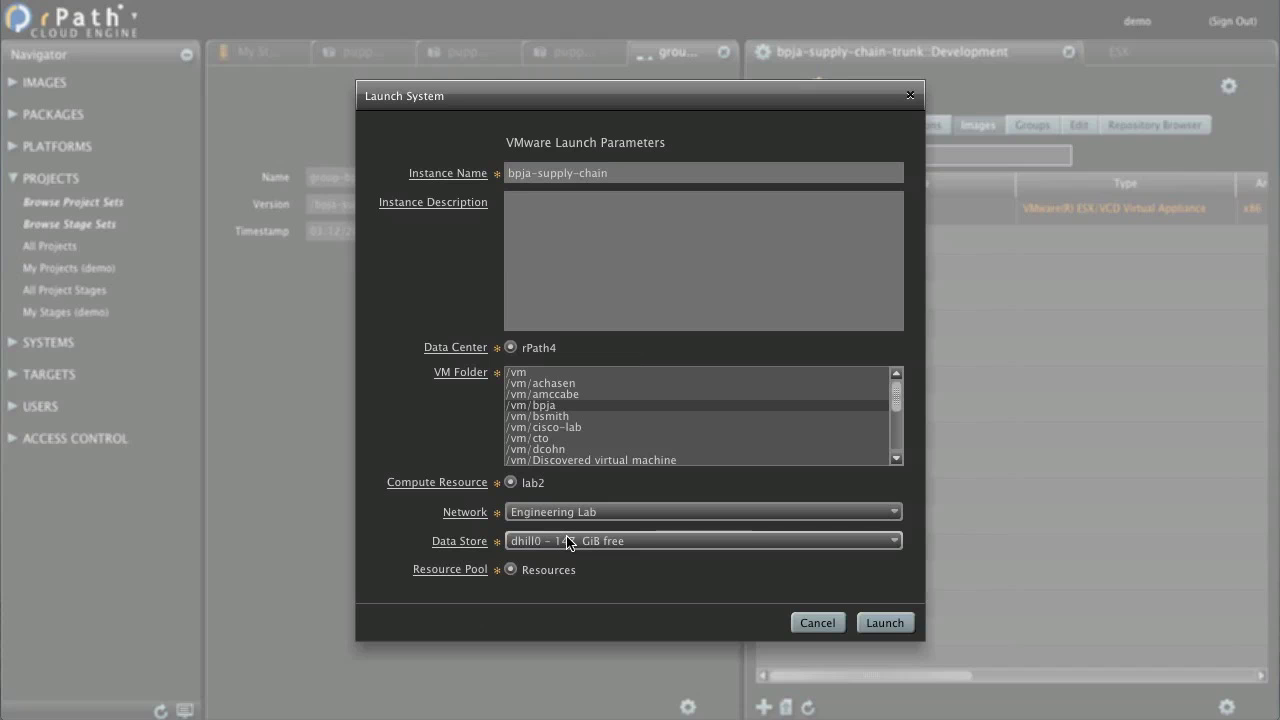
{"action": "left_click", "coordinate": [885, 624]}
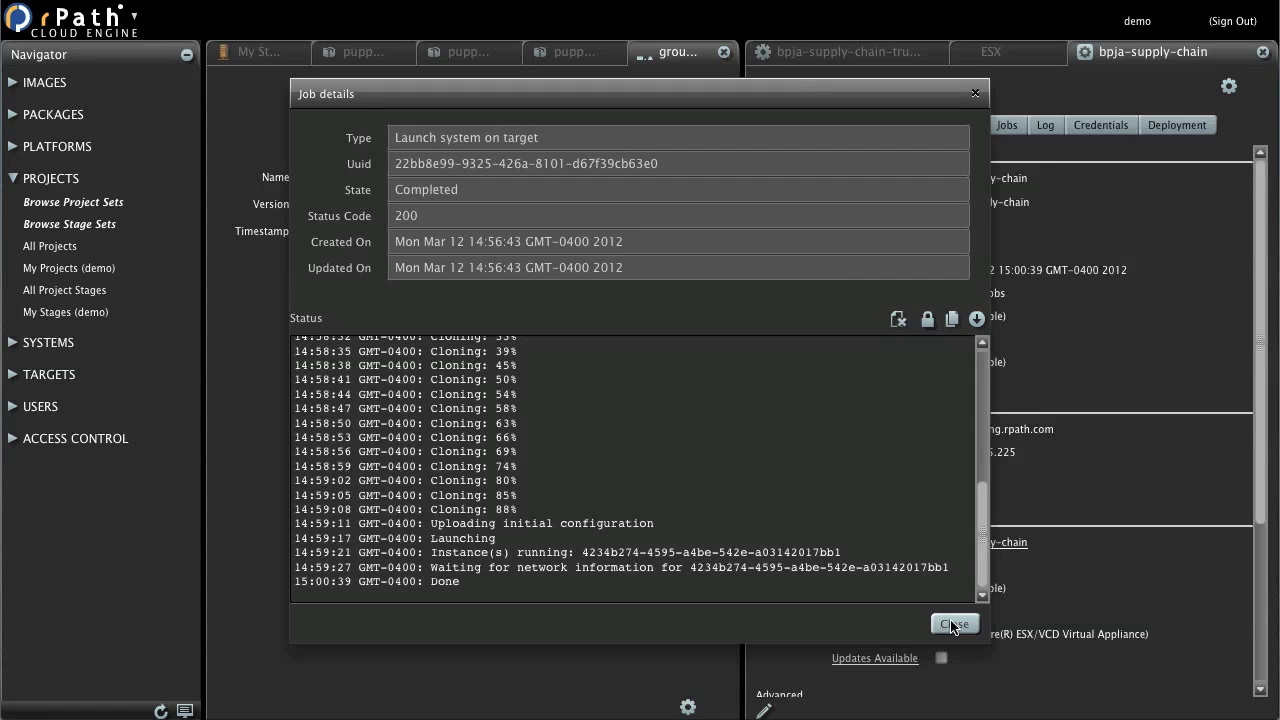
{"action": "left_click", "coordinate": [952, 622]}
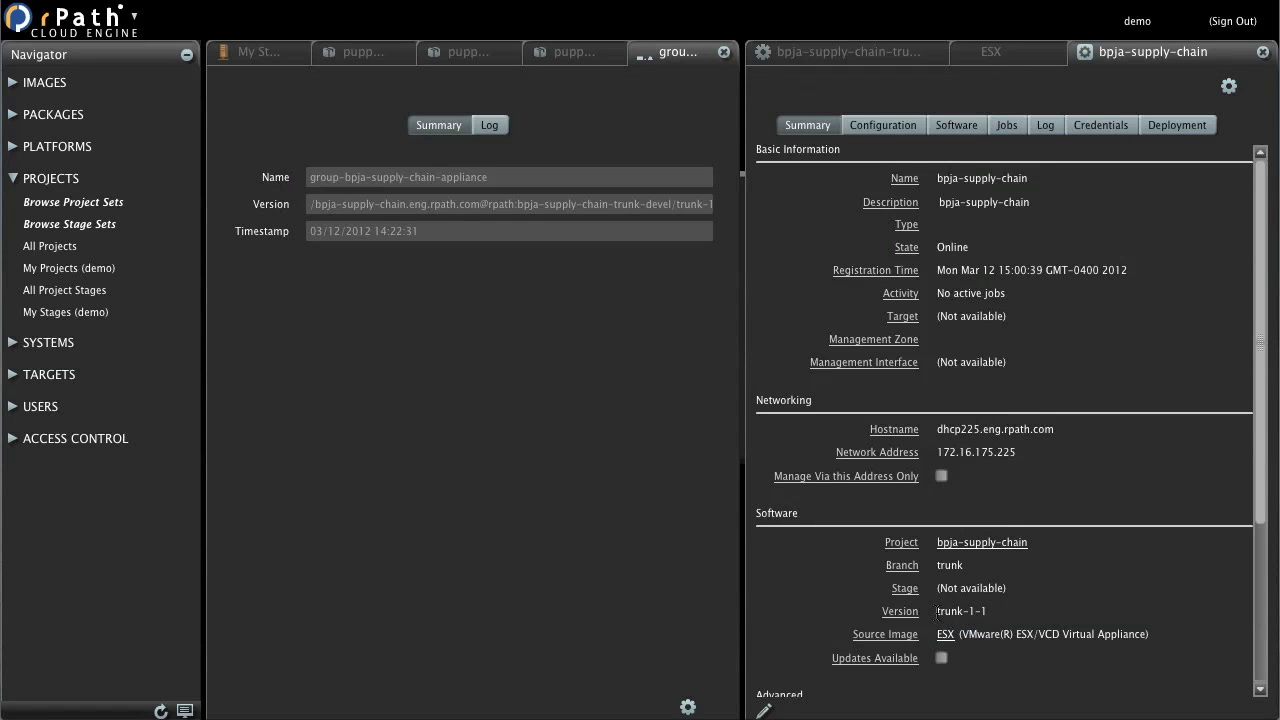
Step: List the demo account's own systems and select the bpja-supply-chain system
{"action": "left_click", "coordinate": [61, 346]}
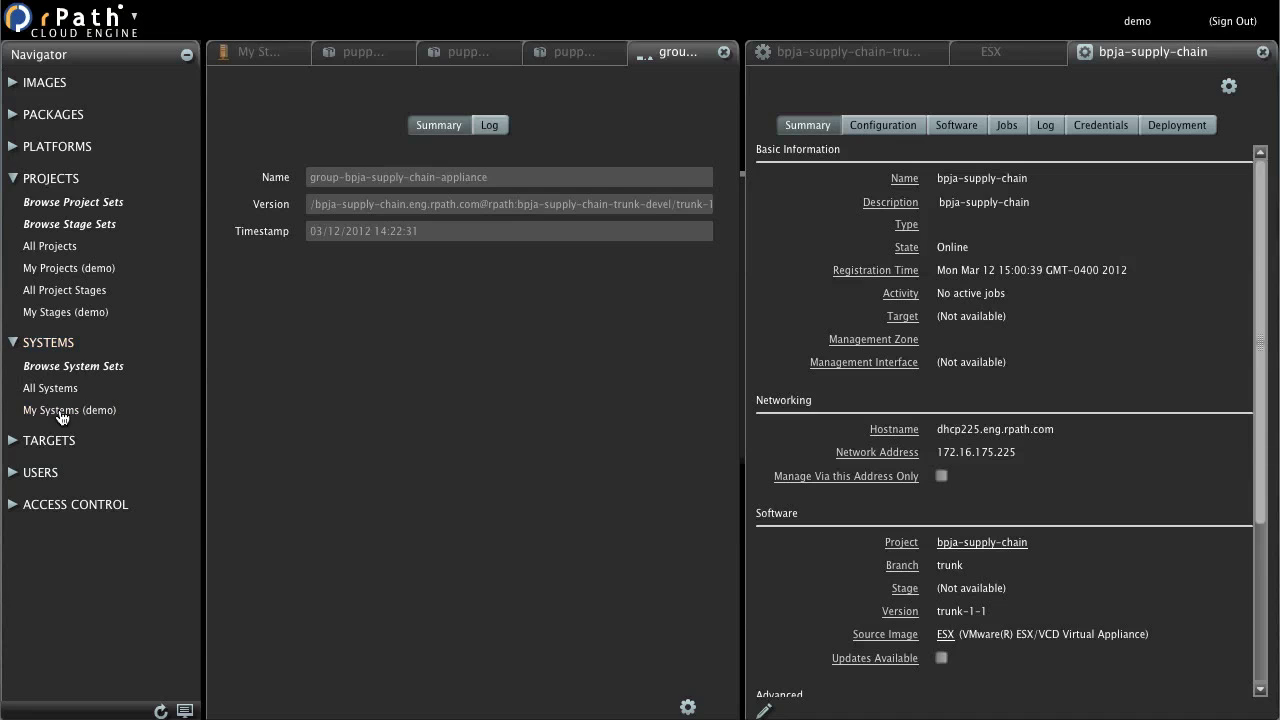
{"action": "left_click", "coordinate": [61, 412]}
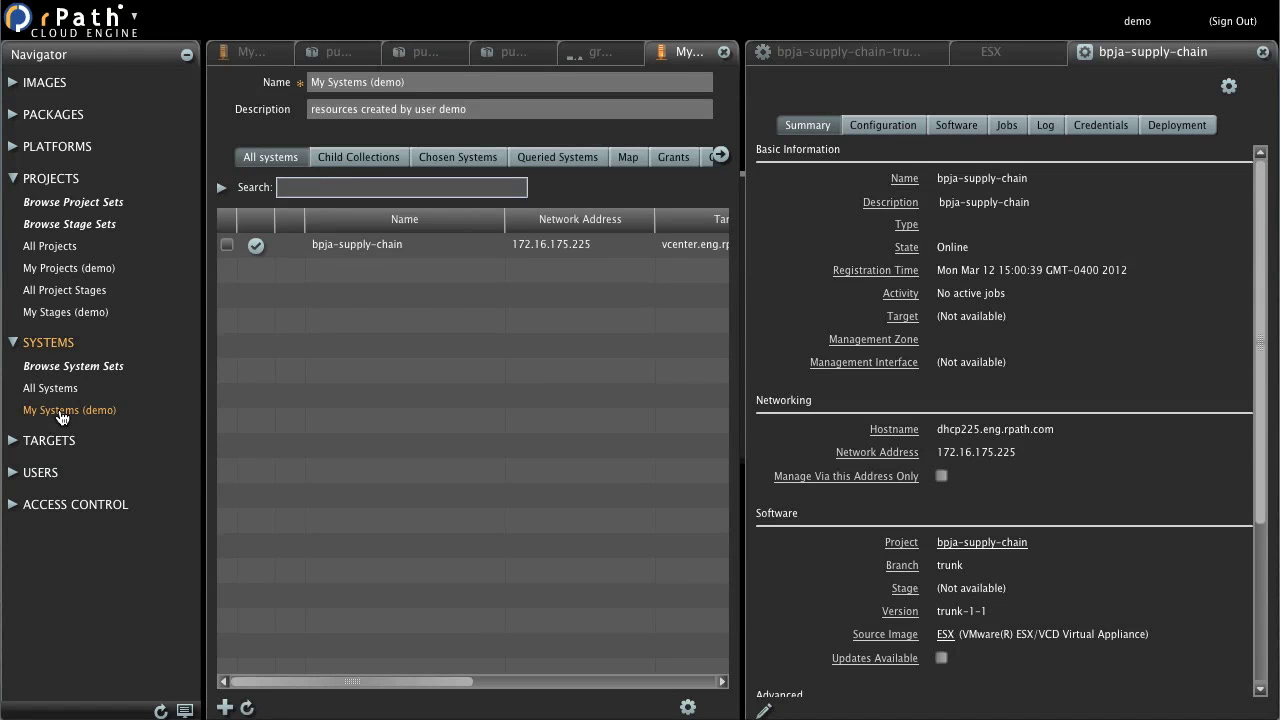
{"action": "left_click", "coordinate": [328, 250]}
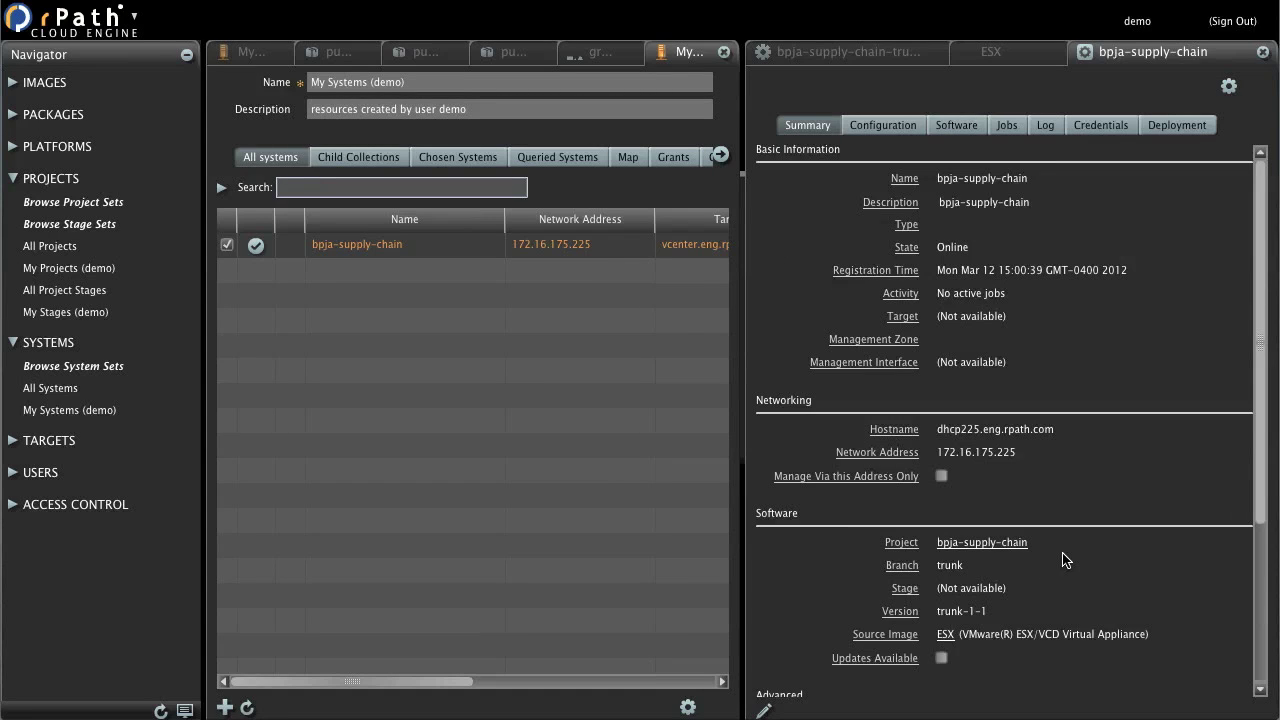
Step: Set the port to 8080 in the bpja-supply-chain system's configuration, save it, and return to the configuration
{"action": "left_click", "coordinate": [872, 130]}
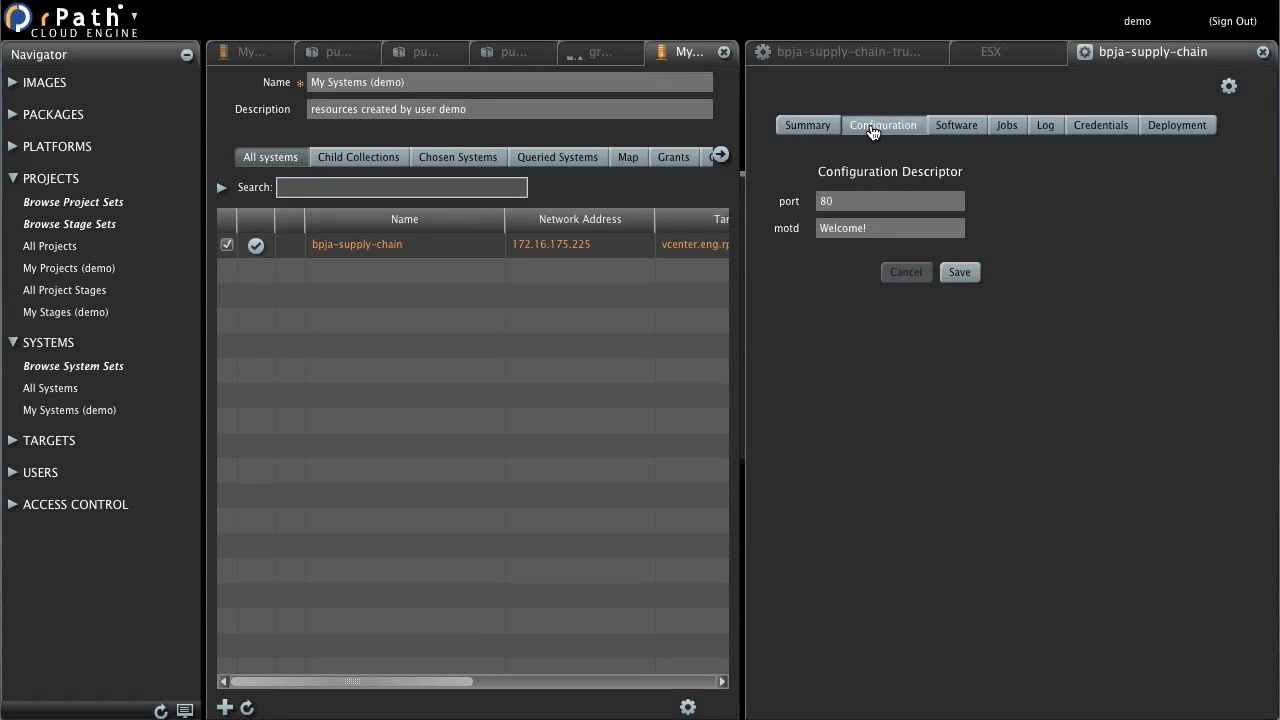
{"action": "left_click", "coordinate": [857, 201]}
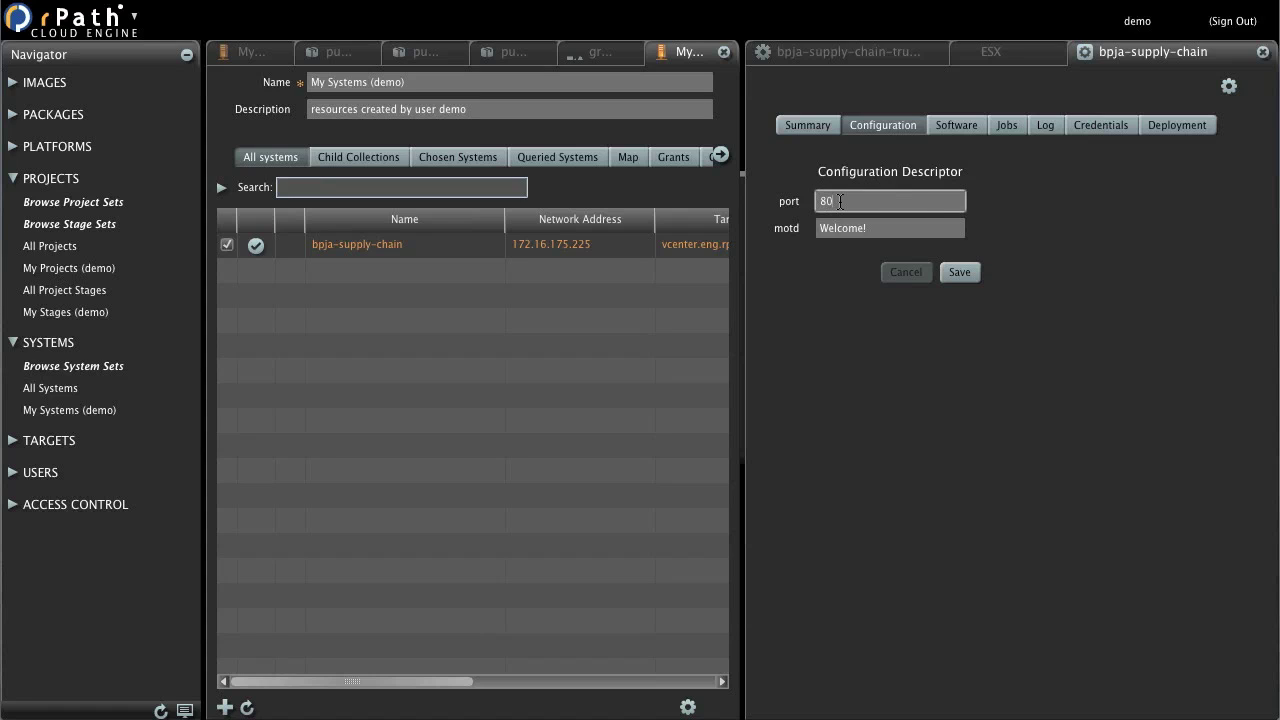
{"action": "type", "text": "81"}
{"action": "left_click", "coordinate": [959, 272]}
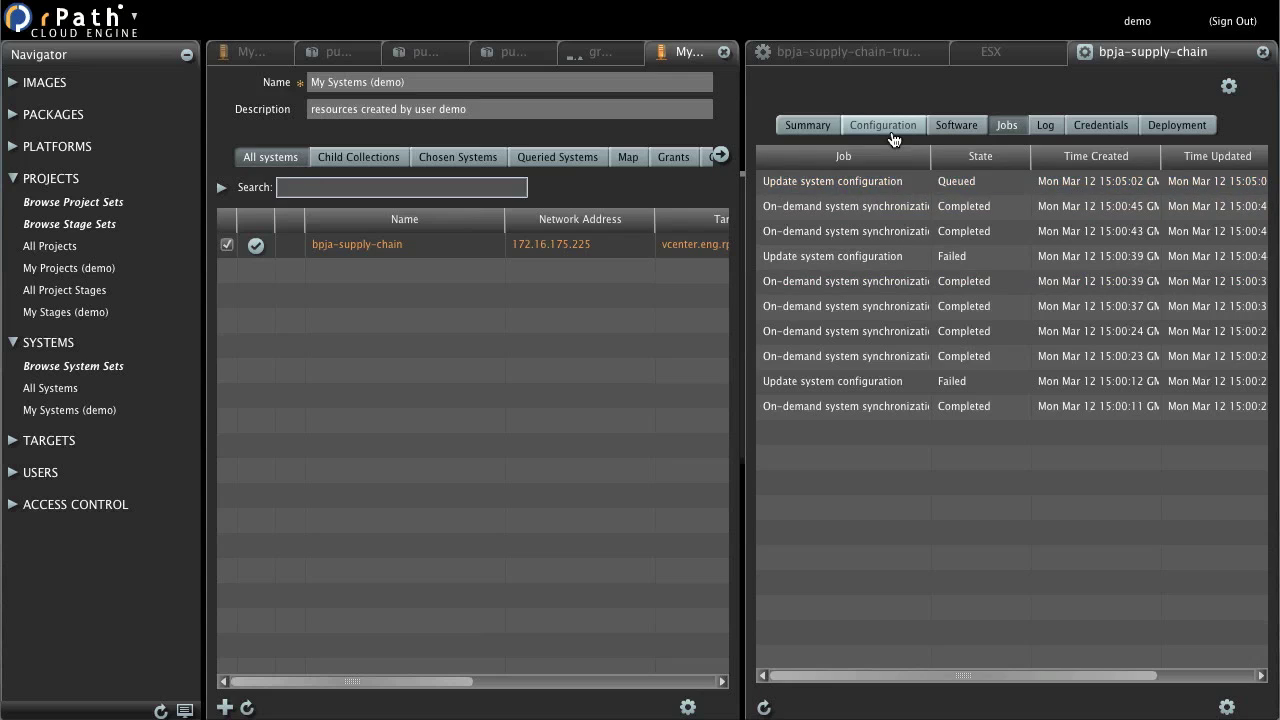
{"action": "left_click", "coordinate": [891, 125]}
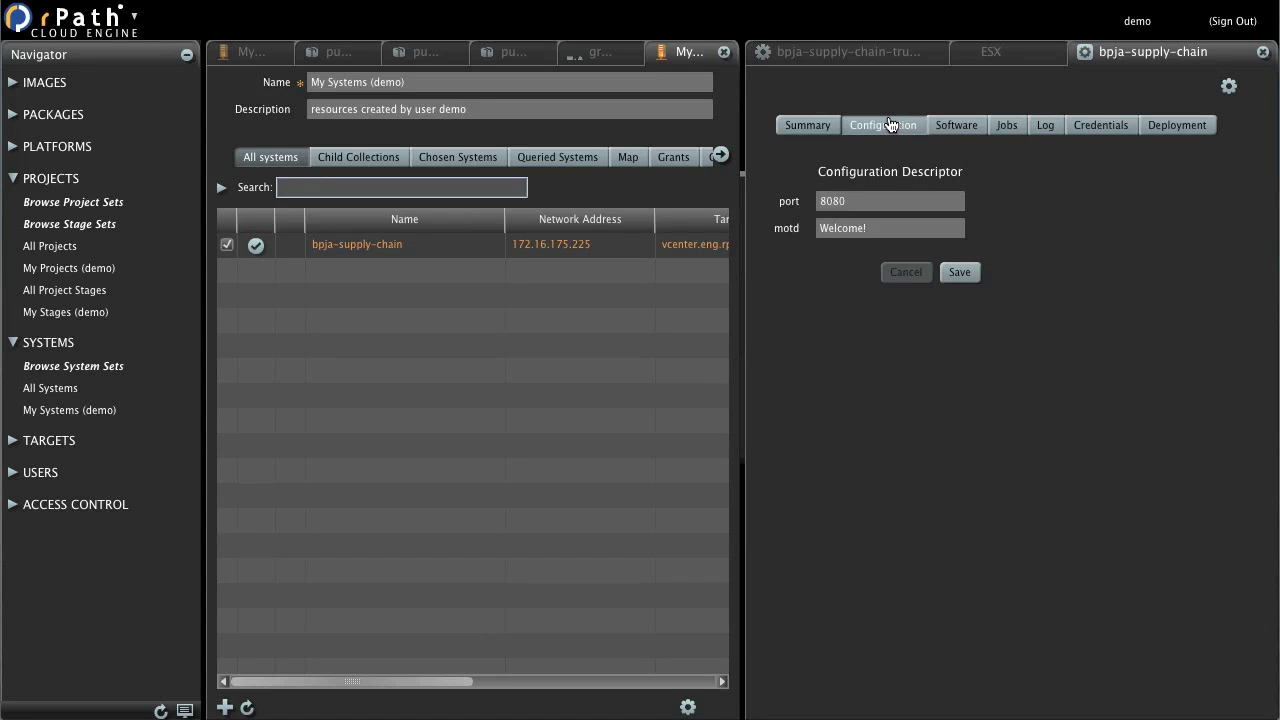
Step: Open the system's network address in a browser page and load the site at 172.16.175.225:8080
{"action": "right_click", "coordinate": [591, 251]}
{"action": "left_click", "coordinate": [631, 314]}
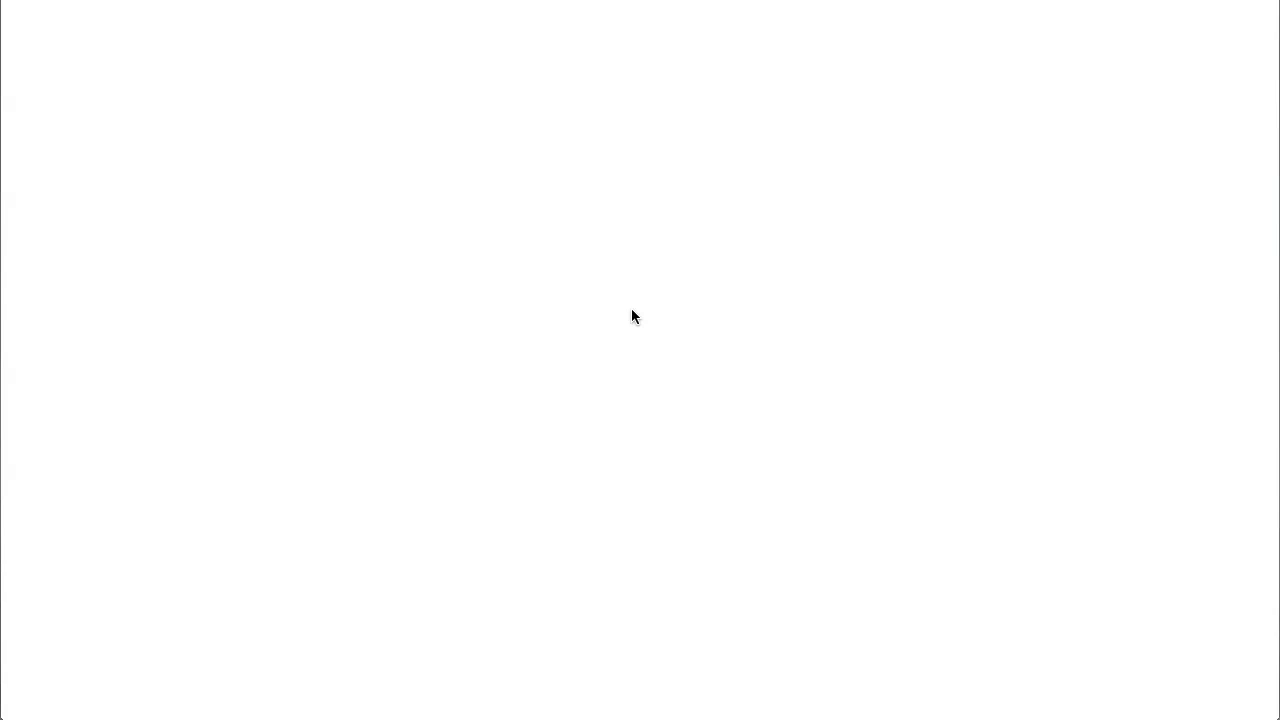
{"action": "left_click", "coordinate": [340, 23]}
{"action": "left_click", "coordinate": [342, 22]}
{"action": "type", "text": ":8080"}
{"action": "key", "text": "Return"}
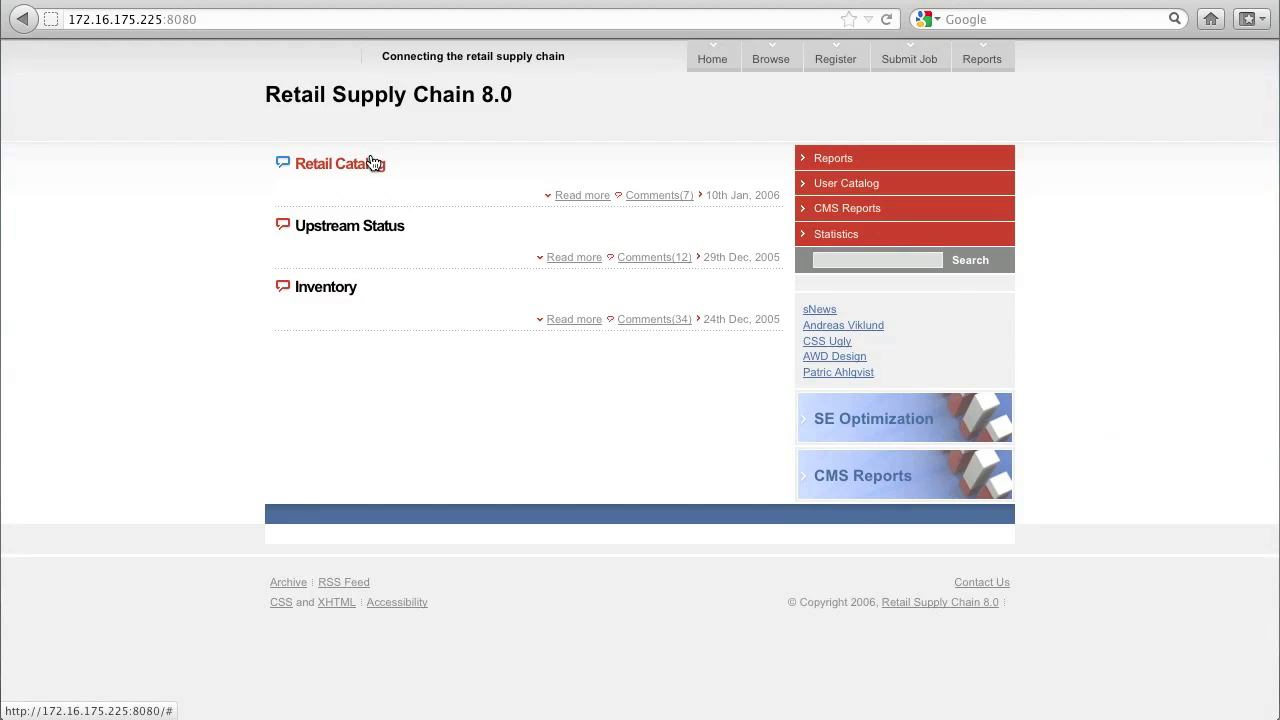
Step: Switch back to rPath Cloud Engine, set the bpja-supply-chain system's port to 80, and save the configuration
{"action": "left_click", "coordinate": [202, 2]}
{"action": "left_click", "coordinate": [891, 244]}
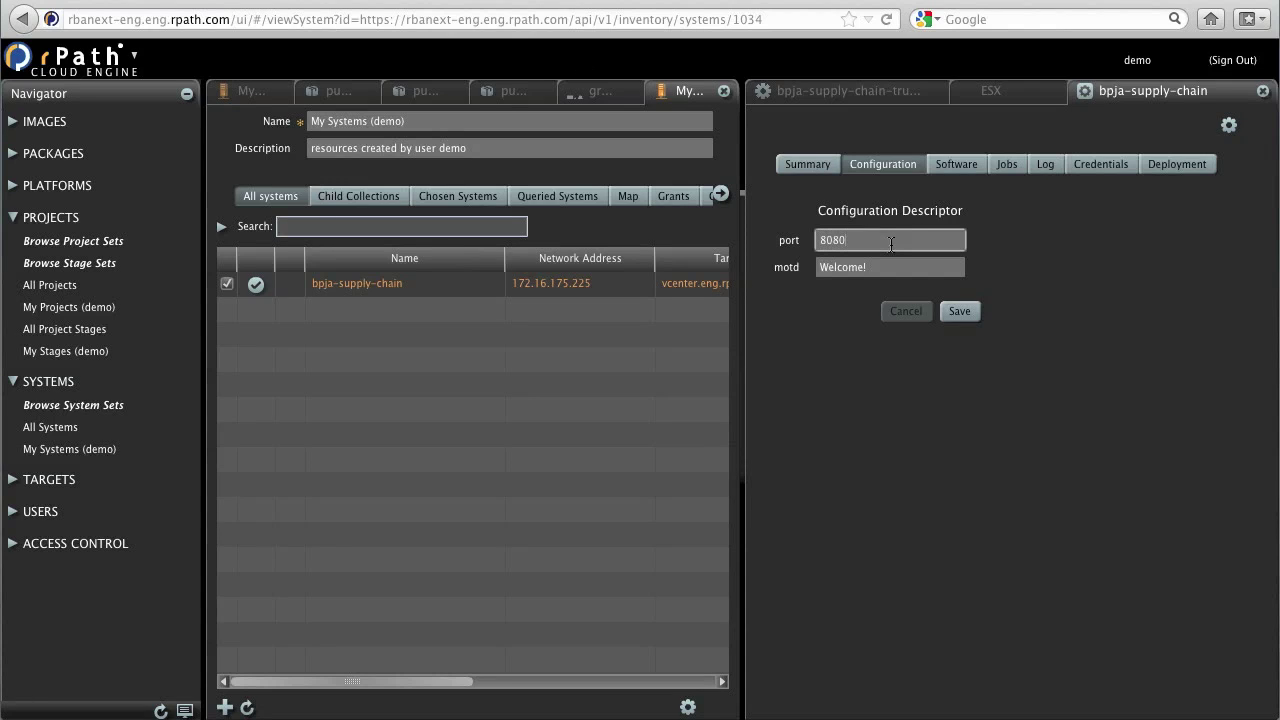
{"action": "key", "text": "BackSpace"}
{"action": "key", "text": "BackSpace"}
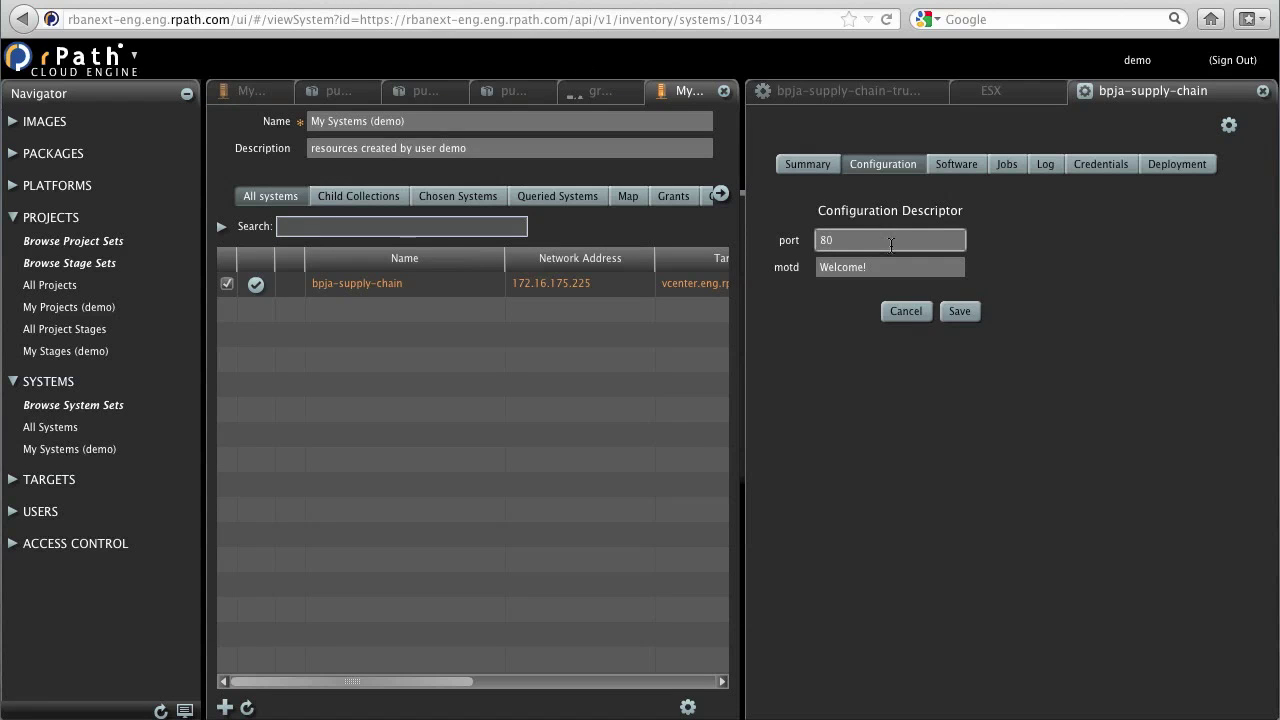
{"action": "left_click", "coordinate": [956, 312]}
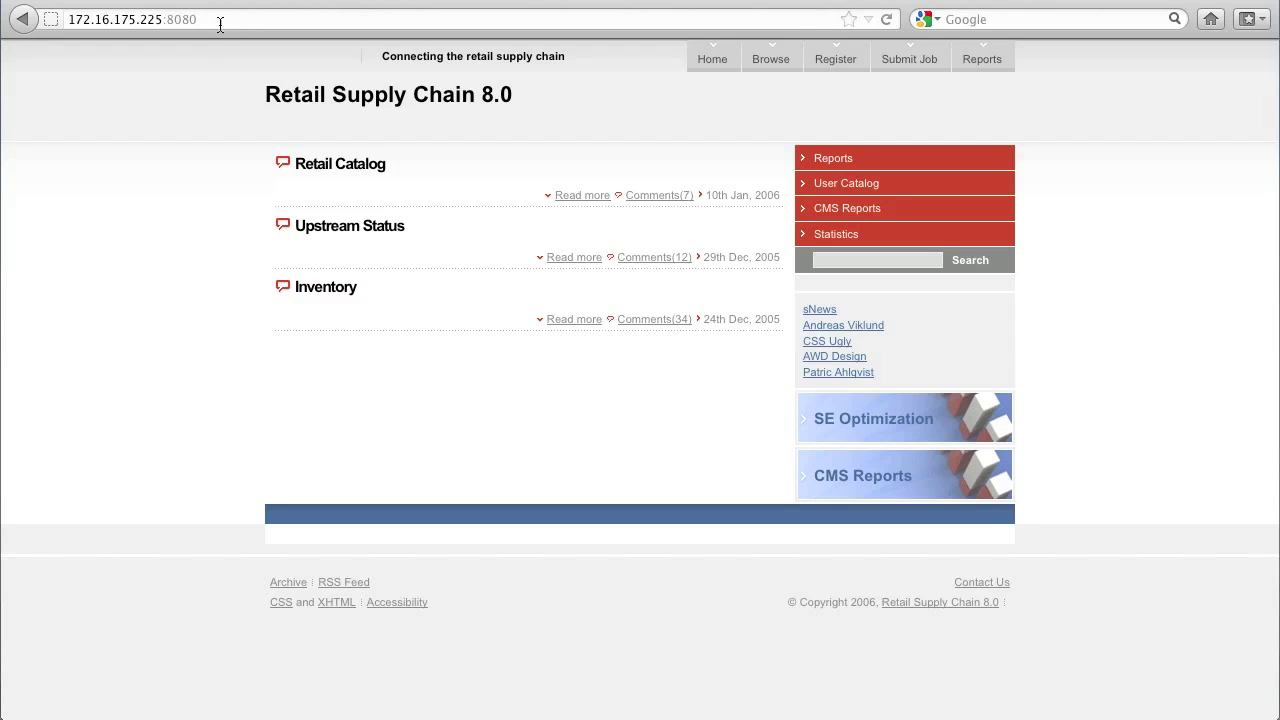
Step: Switch to the Retail Supply Chain page and request it again on port 8080
{"action": "left_click", "coordinate": [222, 17]}
{"action": "left_click", "coordinate": [222, 17]}
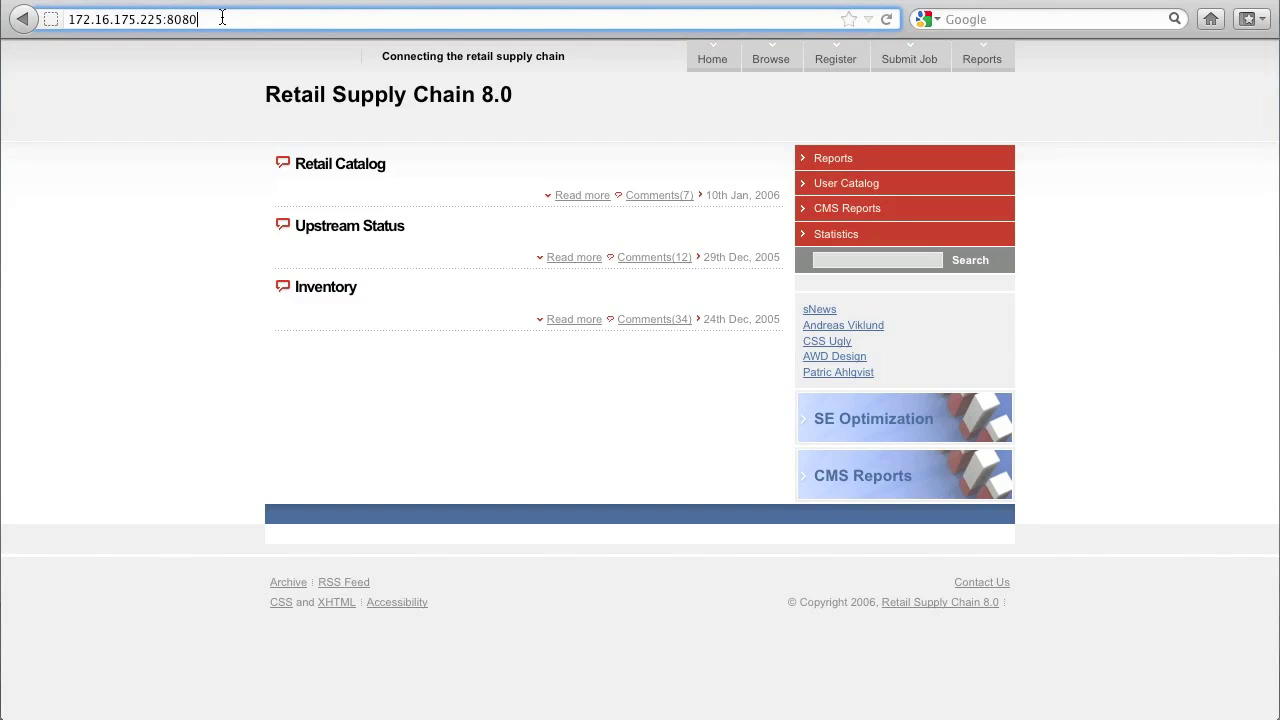
{"action": "key", "text": "Return"}
Step: Remove the :8080 port from the site's address and load 172.16.175.225 on the default port
{"action": "left_click", "coordinate": [215, 17]}
{"action": "left_click", "coordinate": [209, 18]}
{"action": "key", "text": "BackSpace"}
{"action": "key", "text": "BackSpace"}
{"action": "key", "text": "BackSpace"}
{"action": "key", "text": "BackSpace"}
{"action": "key", "text": "BackSpace"}
{"action": "key", "text": "Return"}
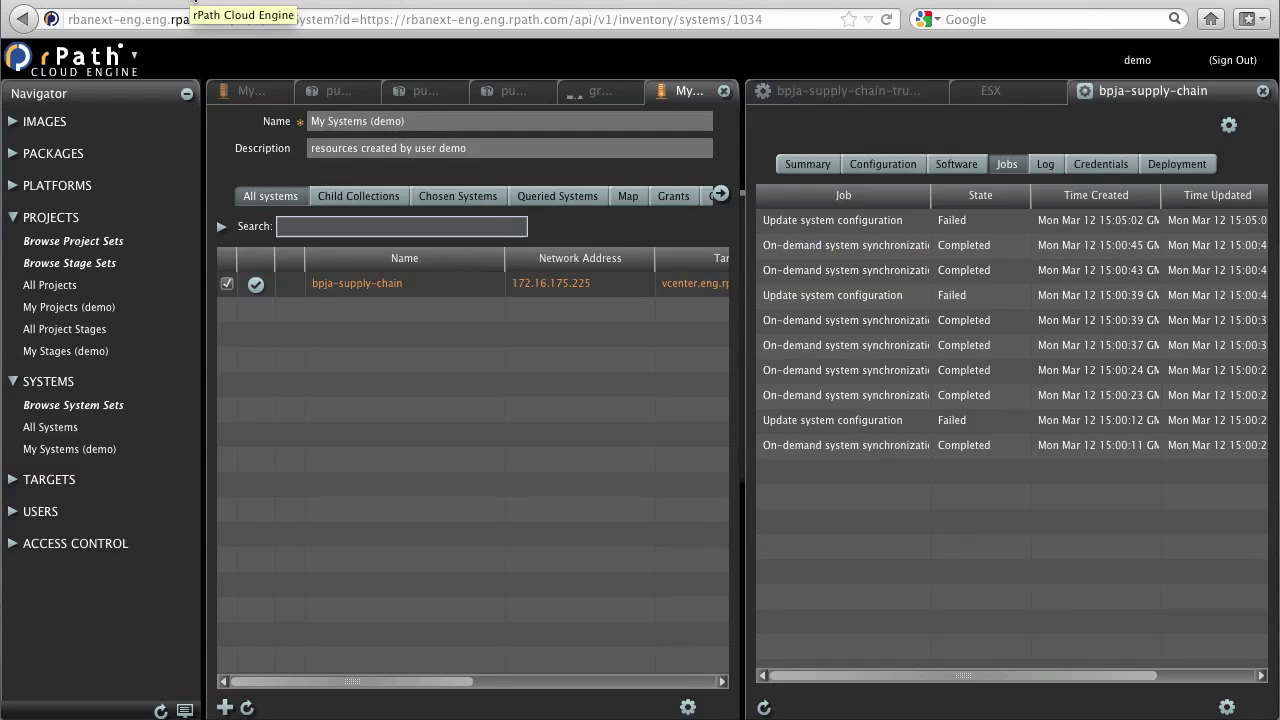
Step: Switch back to rPath Cloud Engine and open the bpja-supply-chain system's configuration
{"action": "left_click", "coordinate": [883, 164]}
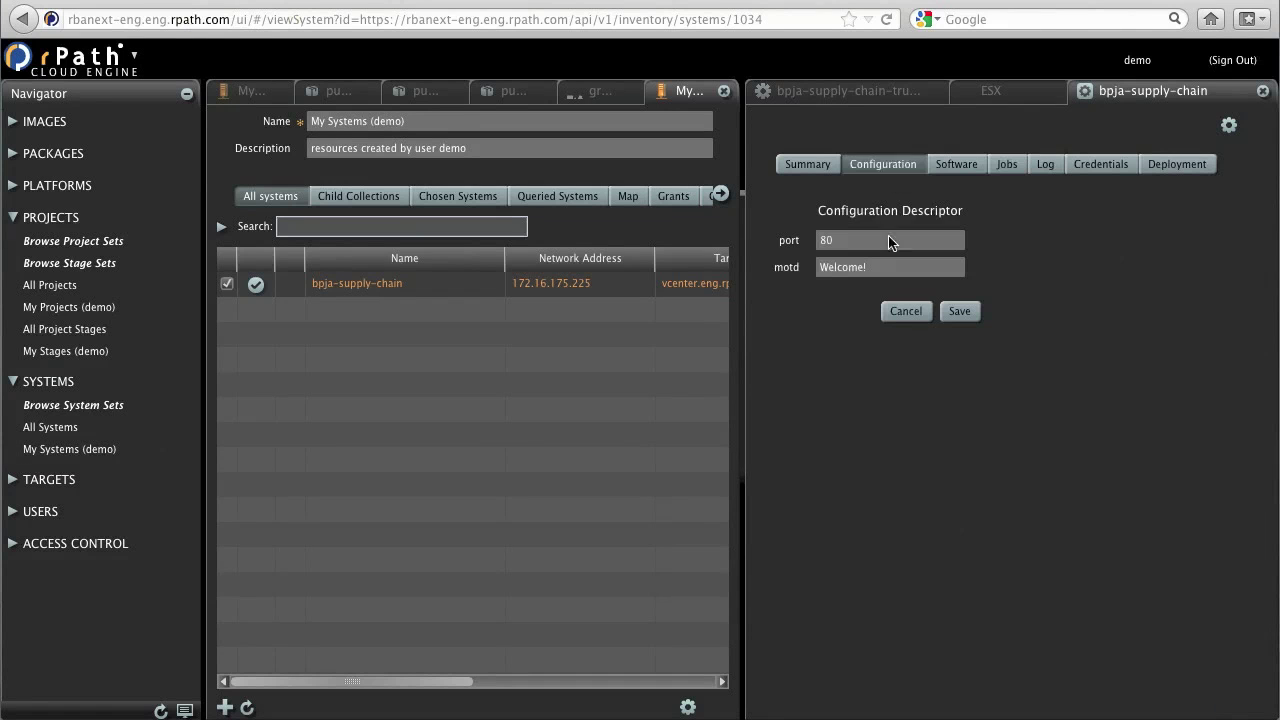